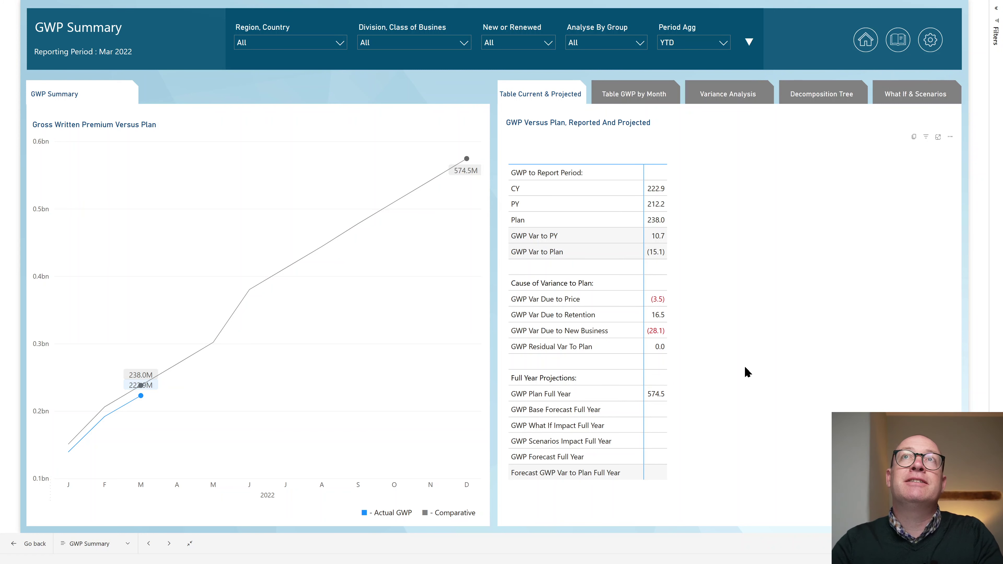
View the table of GWP by month and return to the current and projected table
left_click(628, 102)
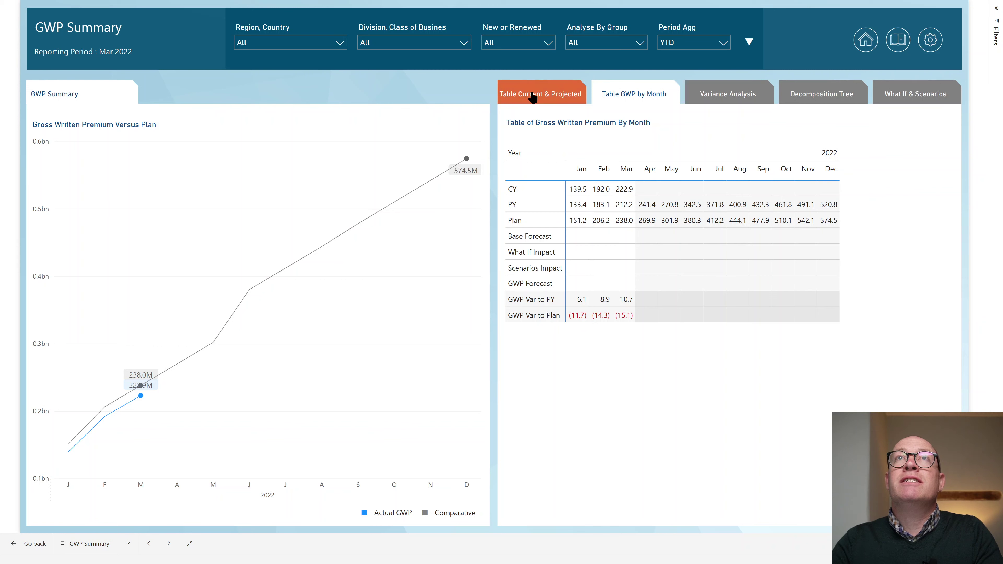
left_click(537, 98)
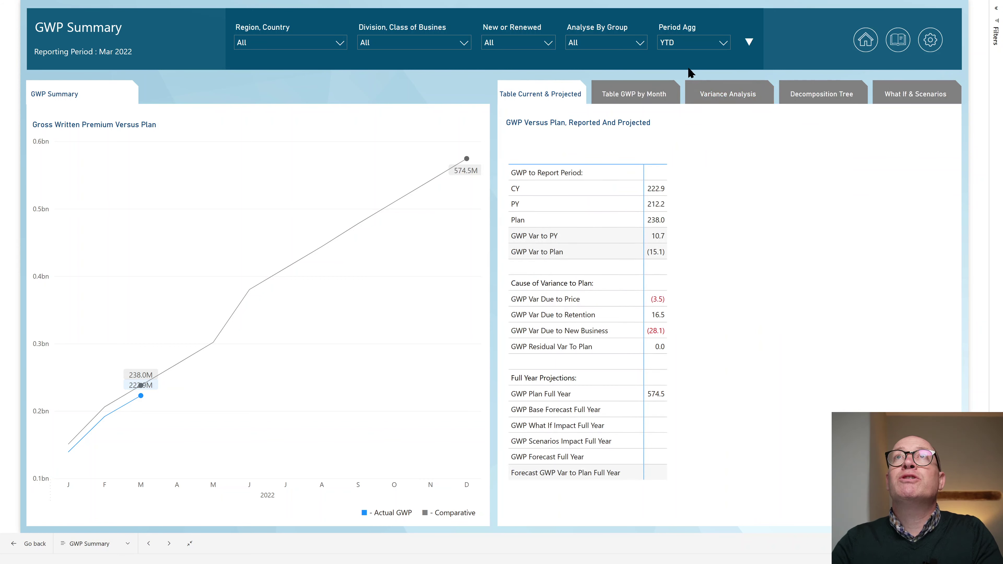
Set the period aggregation to MTD and examine the monthly premium chart
left_click(718, 44)
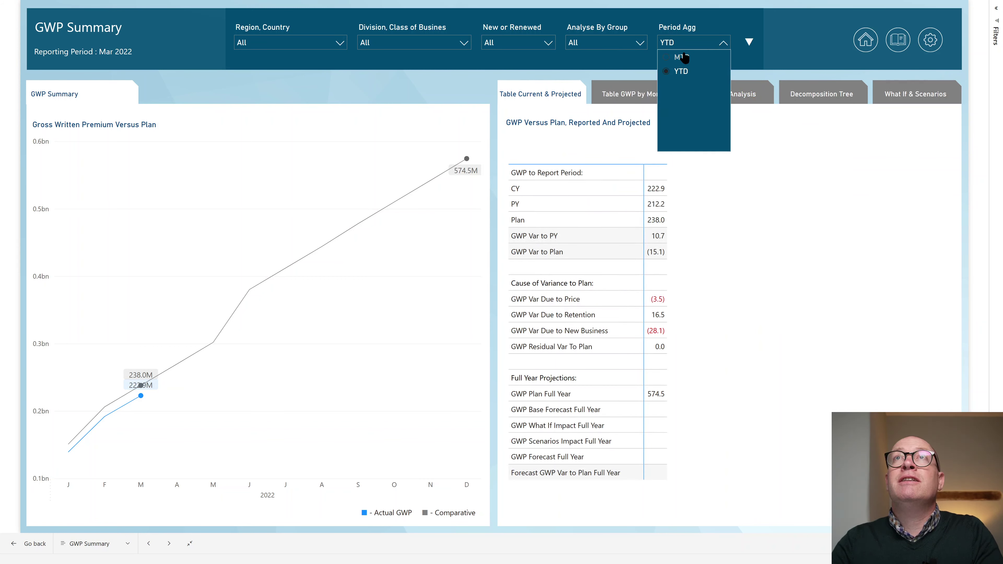
left_click(682, 57)
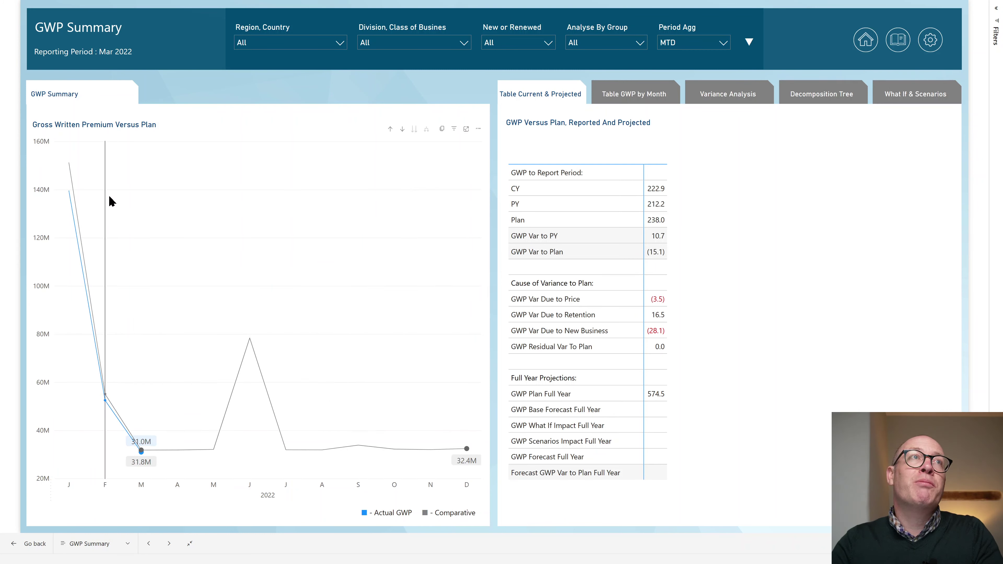
mouse_move(78, 202)
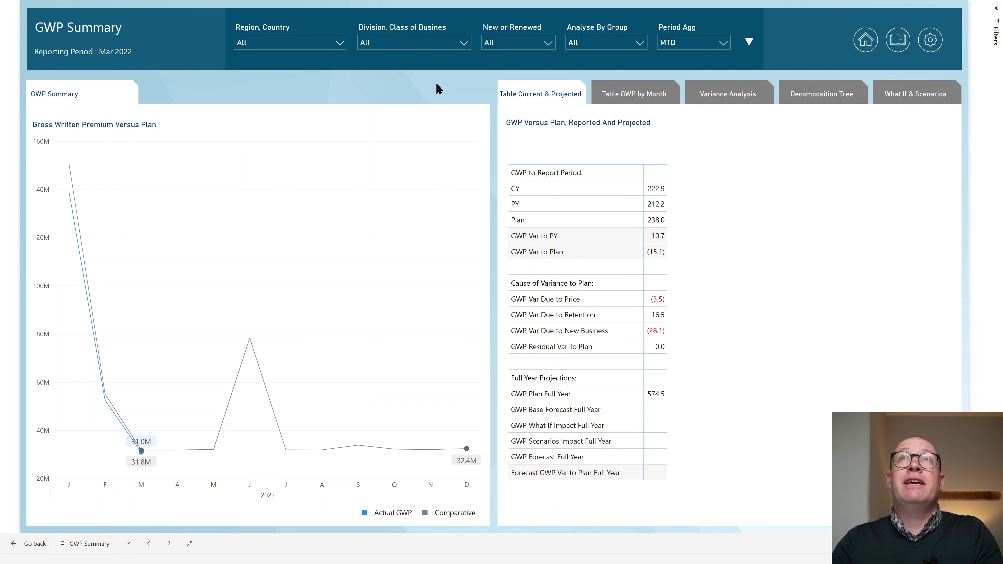
Return the period aggregation to YTD
left_click(721, 44)
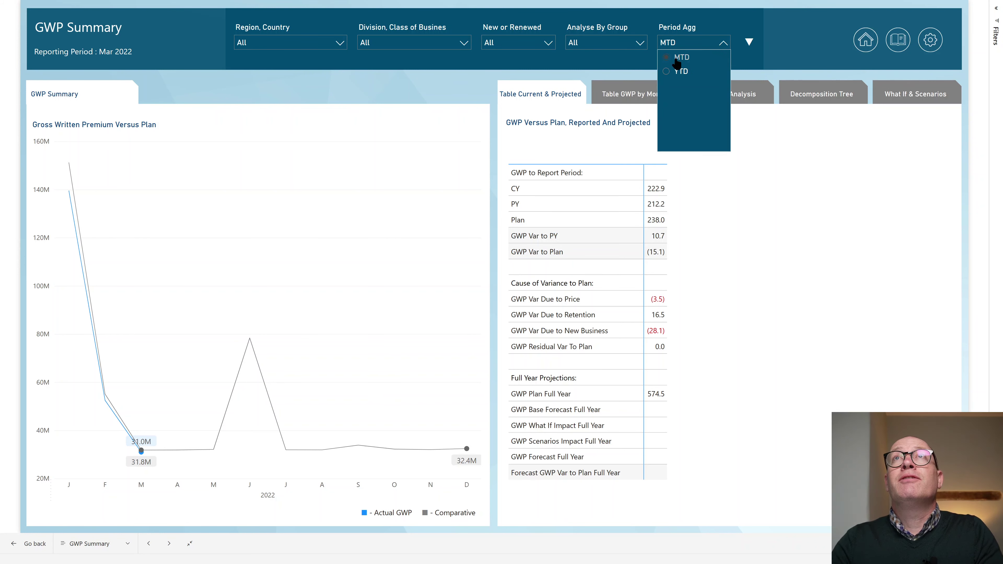
left_click(672, 63)
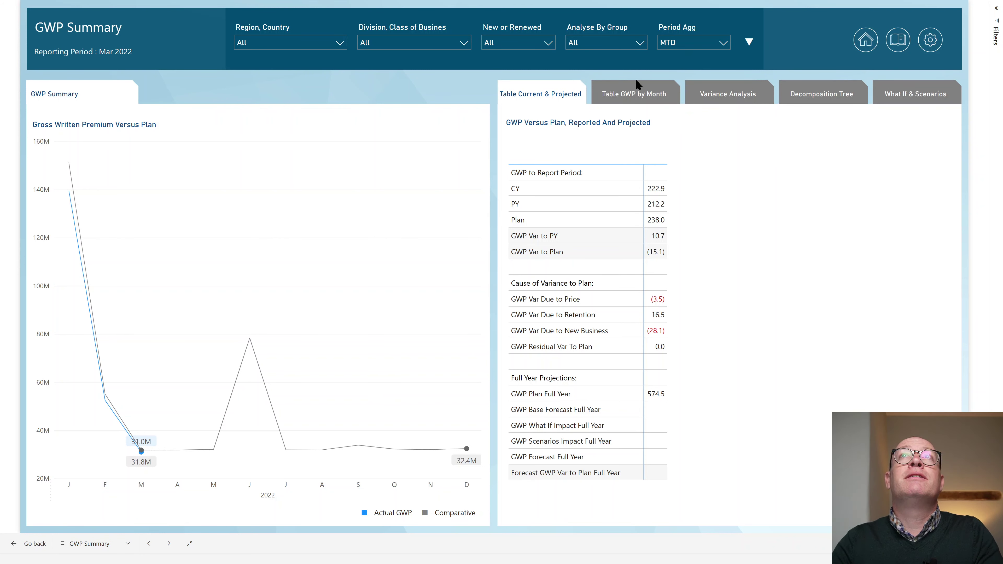
left_click(721, 43)
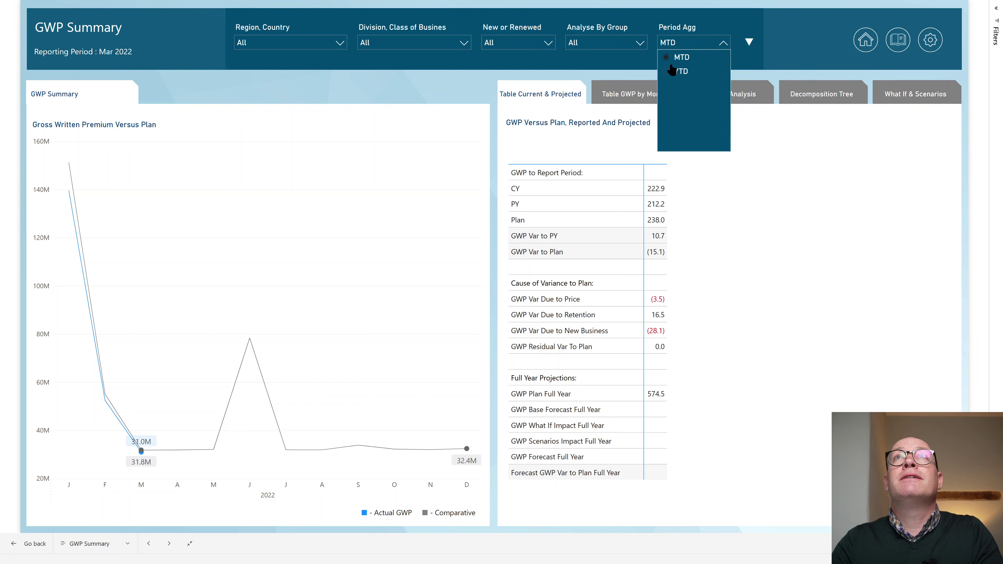
left_click(671, 70)
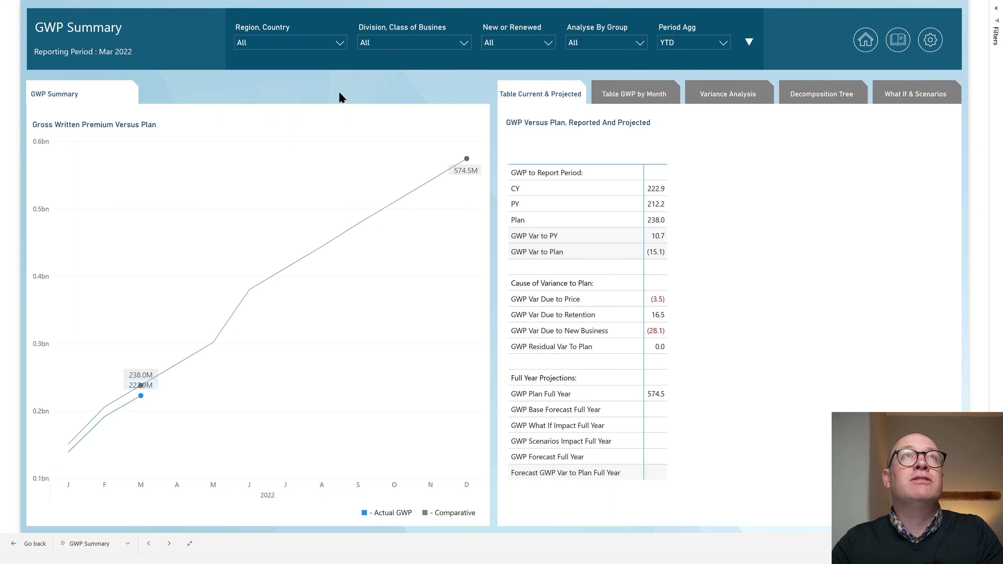
Filter the GWP summary to the Americas region and the Casualty division
left_click(339, 43)
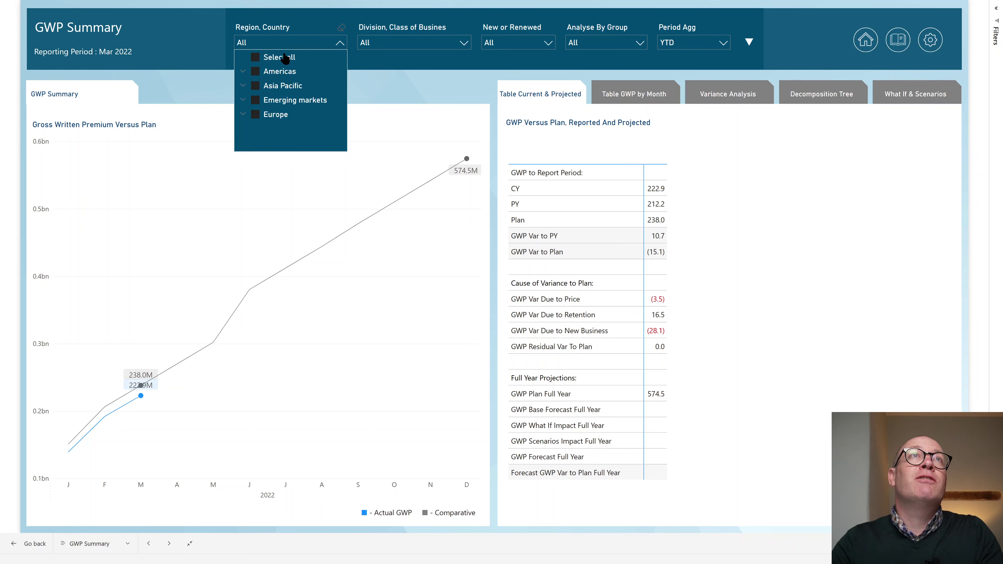
left_click(256, 71)
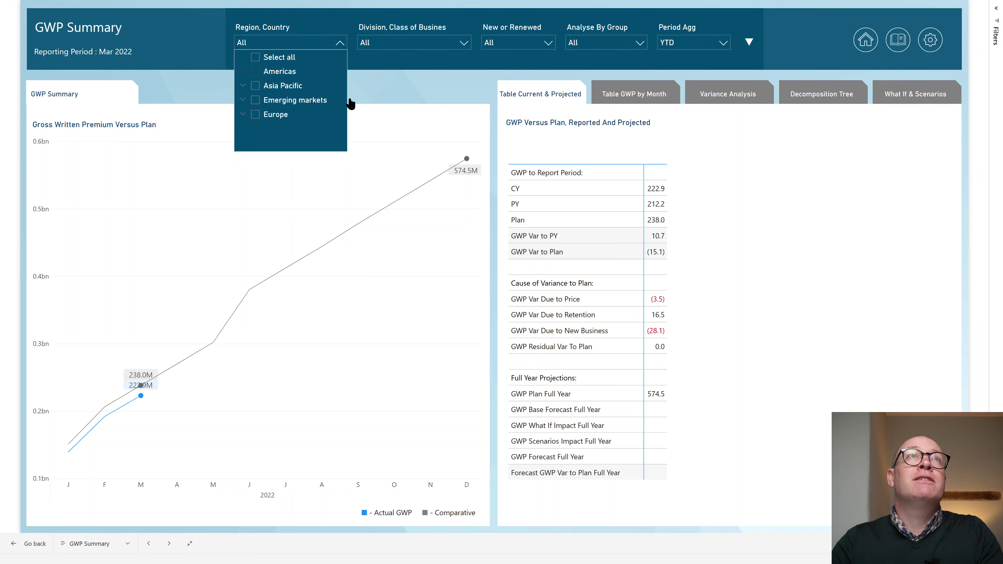
left_click(394, 88)
left_click(463, 43)
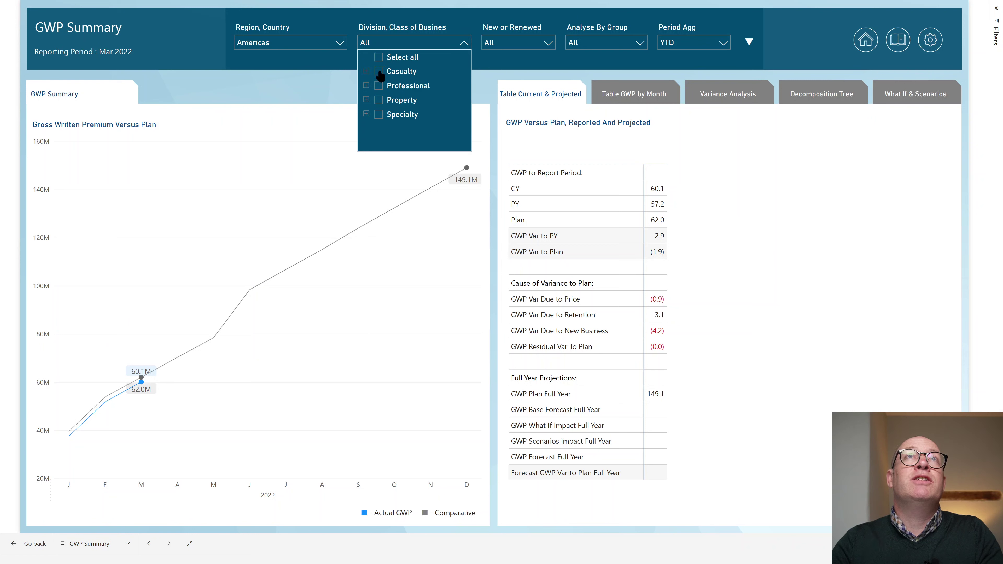
left_click(380, 73)
left_click(313, 86)
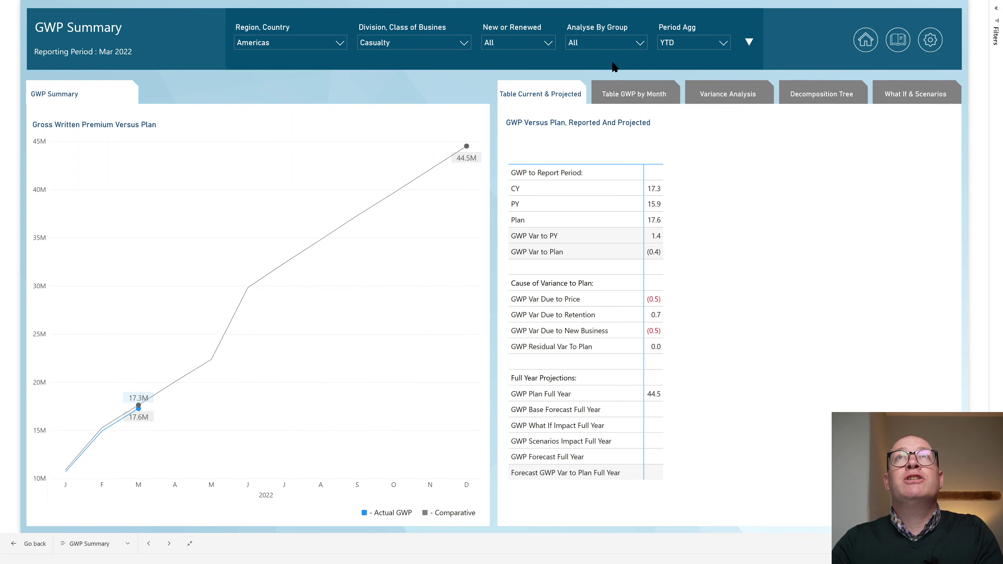
Break the filtered premium down by Class_of_Business, review the small charts, and regroup the analysis by Country
left_click(639, 44)
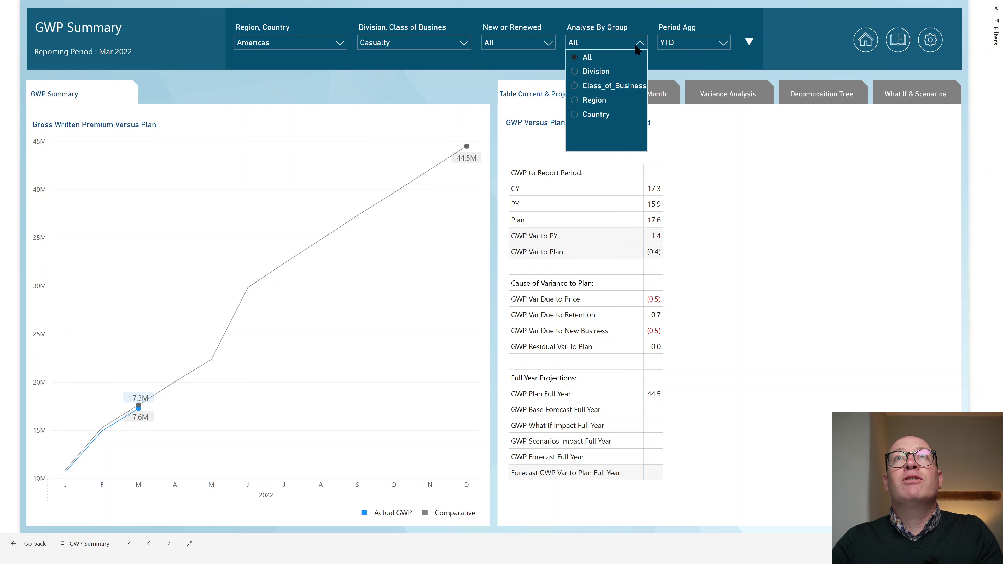
left_click(576, 87)
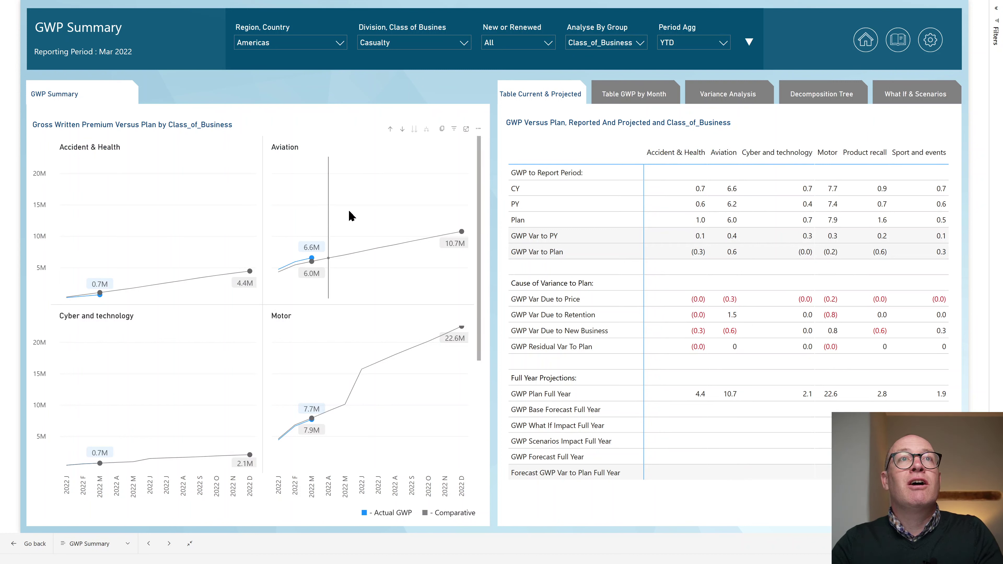
scroll(399, 215, "down", 2)
scroll(400, 217, "down", 3)
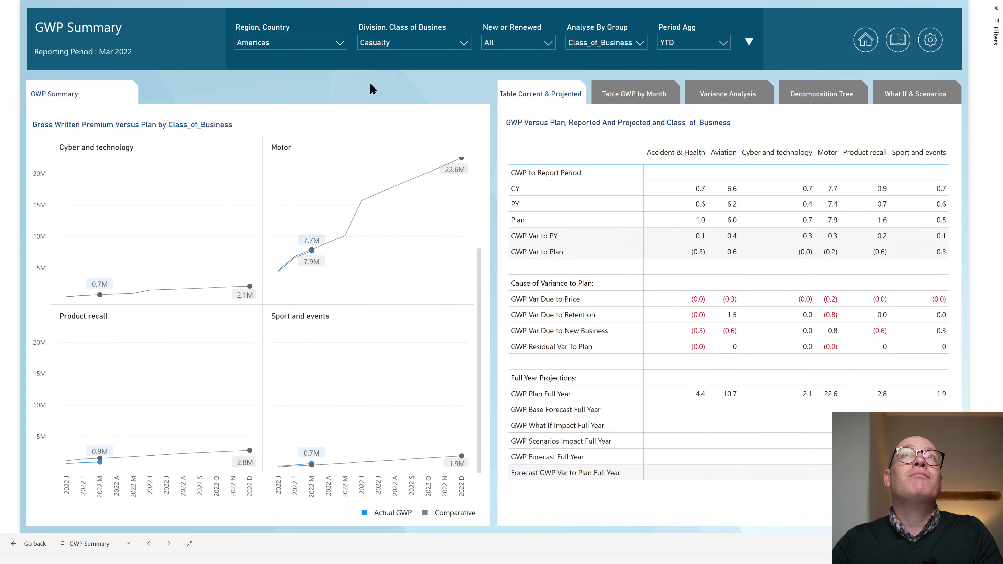
left_click(640, 43)
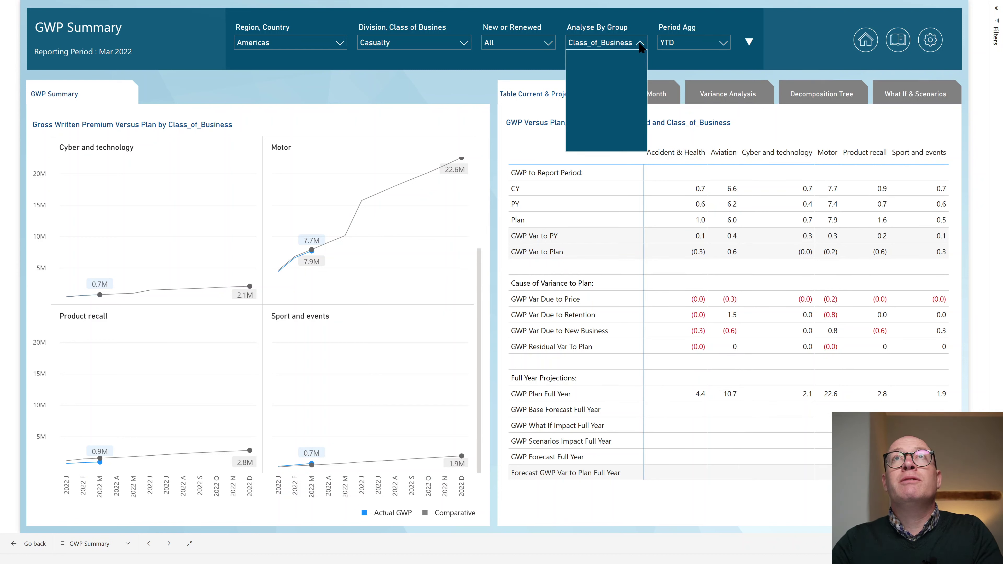
left_click(580, 115)
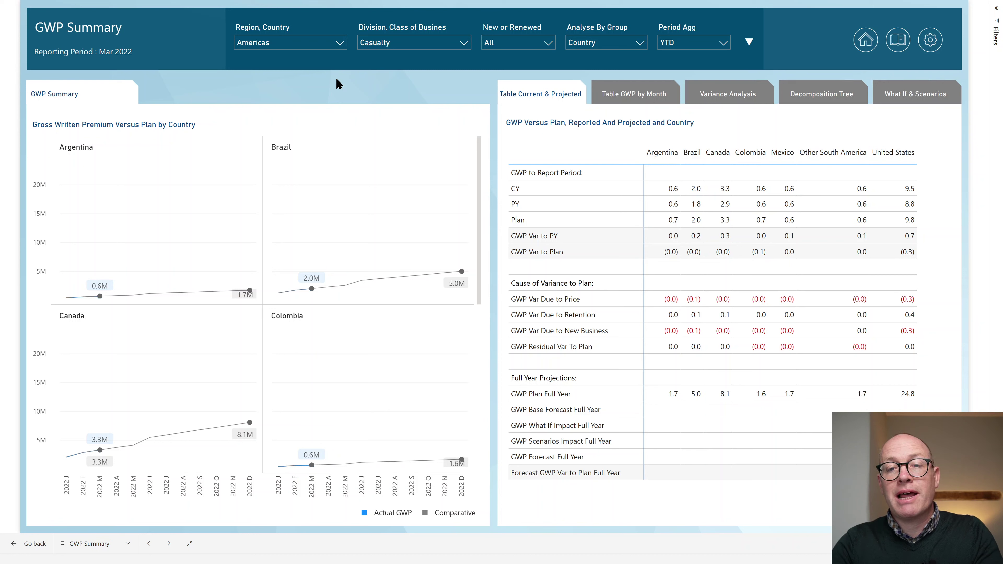
Reset the analysis grouping to All and clear the region and division filters to include everything
left_click(636, 40)
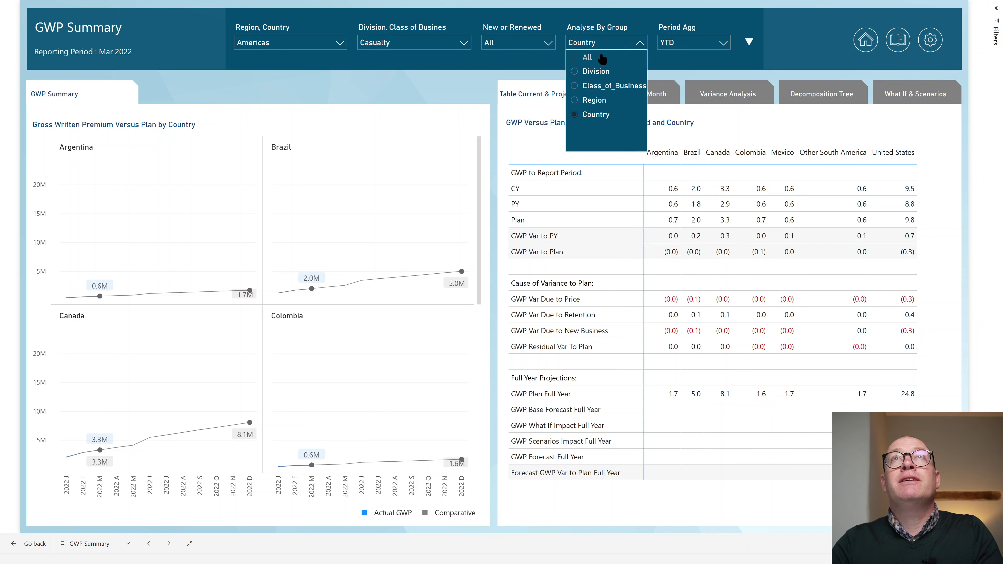
left_click(464, 85)
left_click(340, 43)
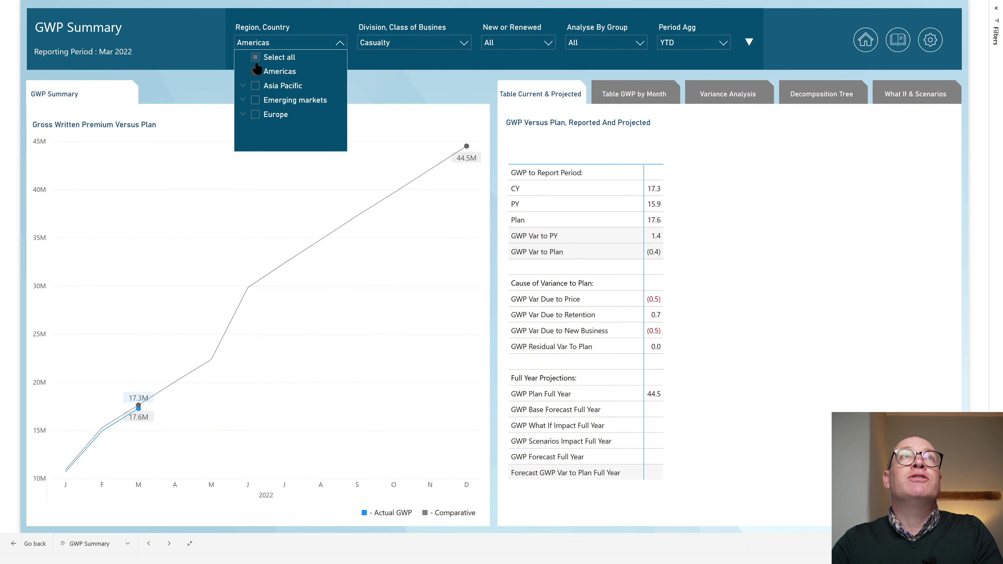
left_click(255, 57)
left_click(443, 39)
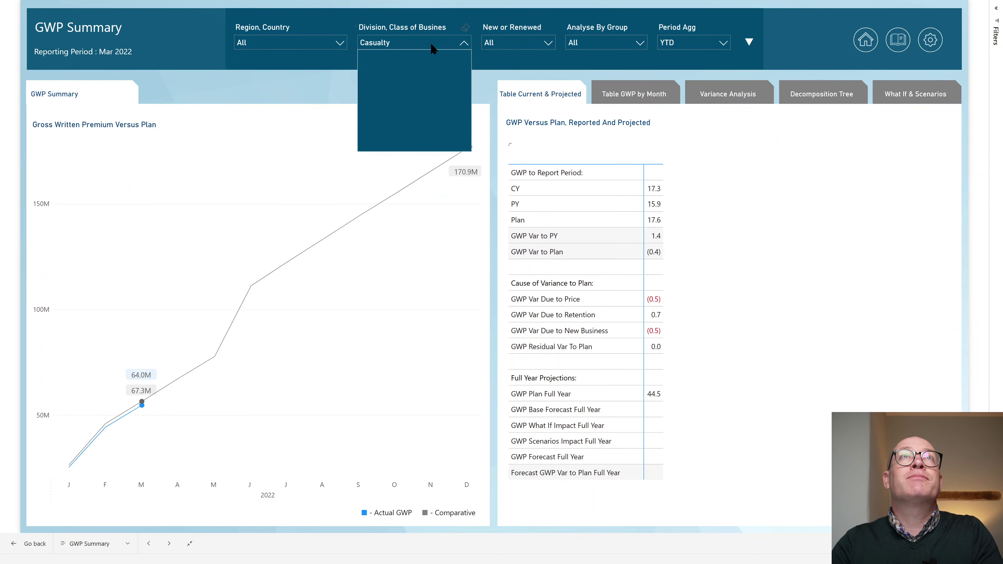
left_click(376, 57)
left_click(307, 80)
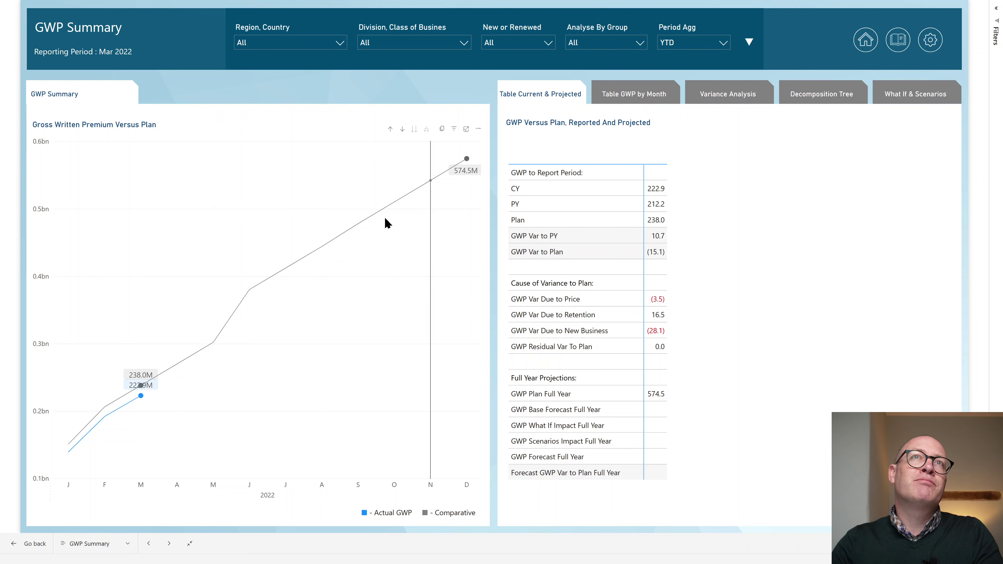
Reveal the additional filters and set the comparative to Prior Year to examine actual GWP against it
mouse_move(291, 281)
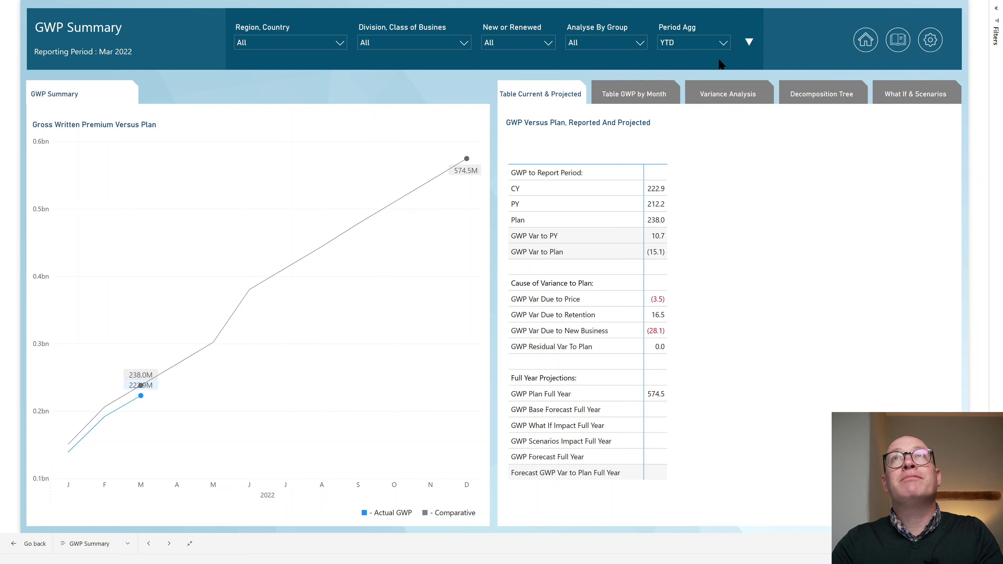
left_click(748, 42)
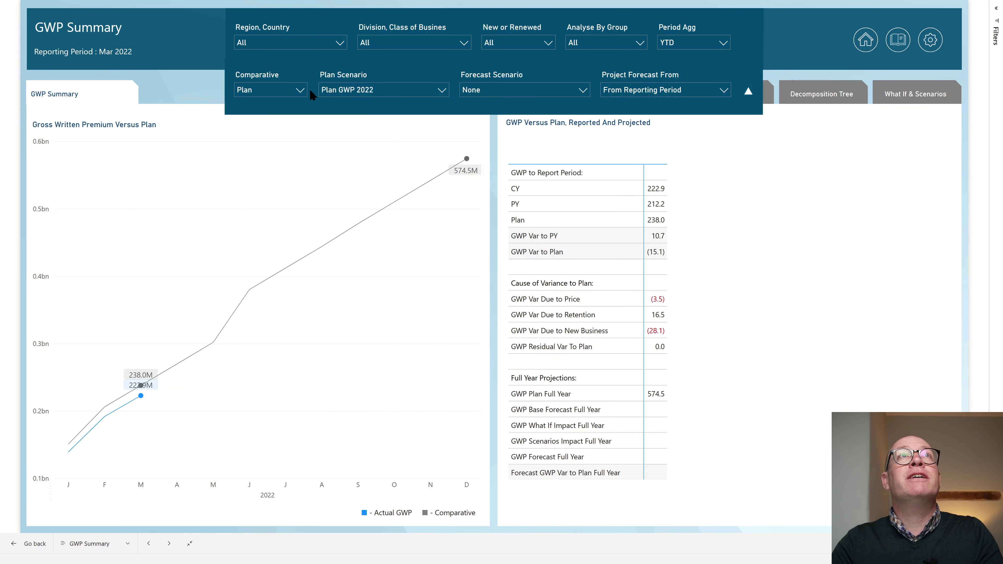
left_click(294, 90)
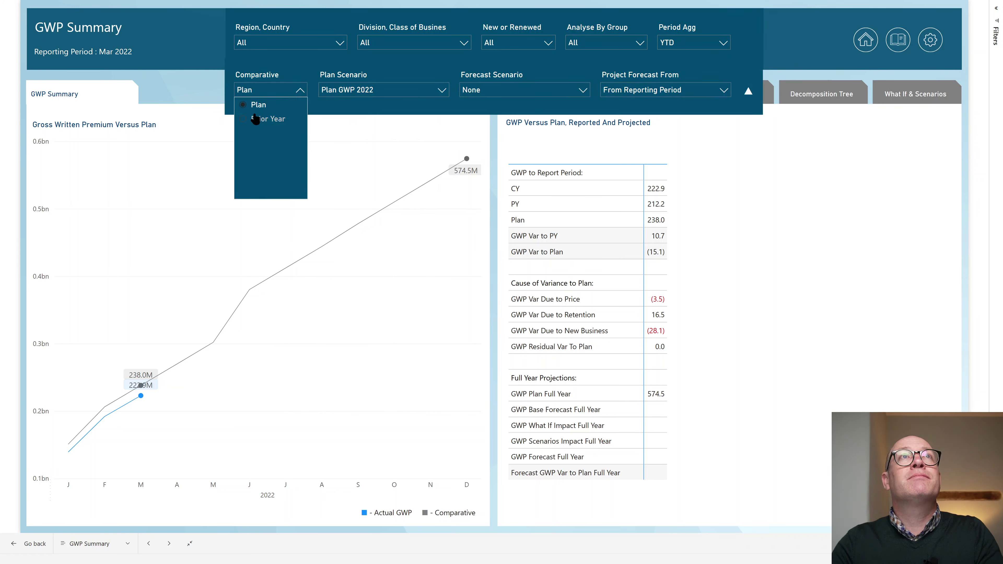
left_click(254, 118)
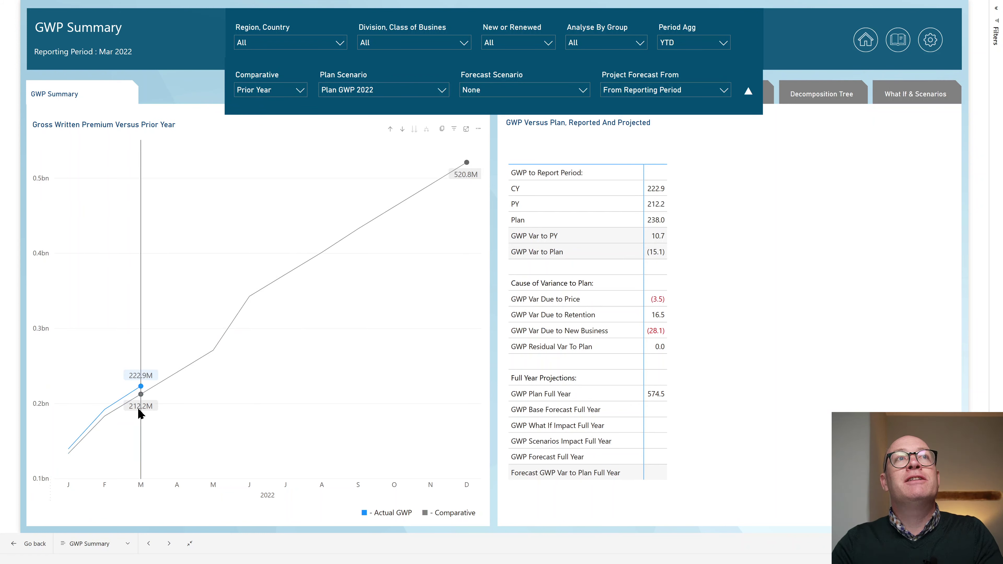
mouse_move(265, 302)
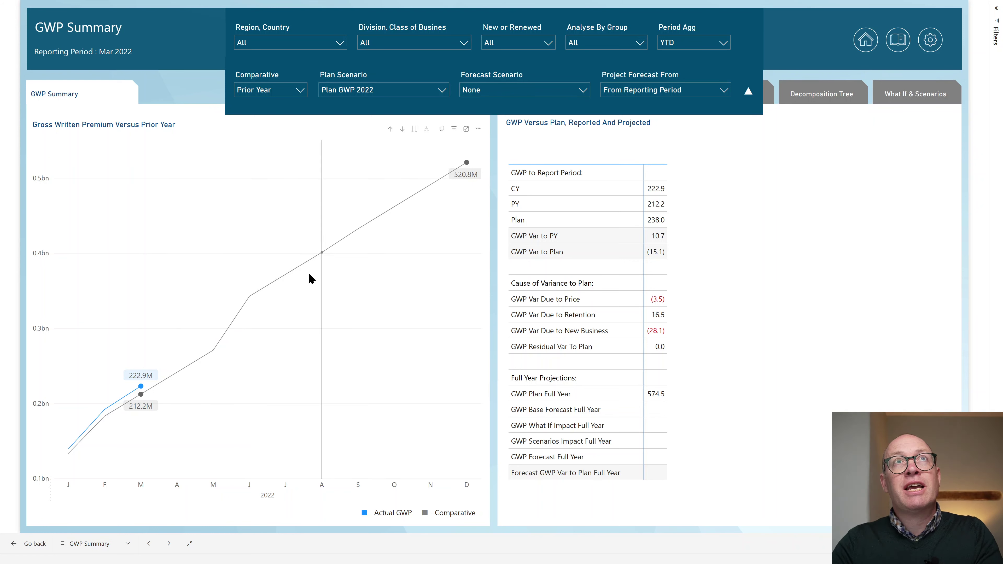
Set the comparative back to Plan and collapse the additional filters
left_click(301, 92)
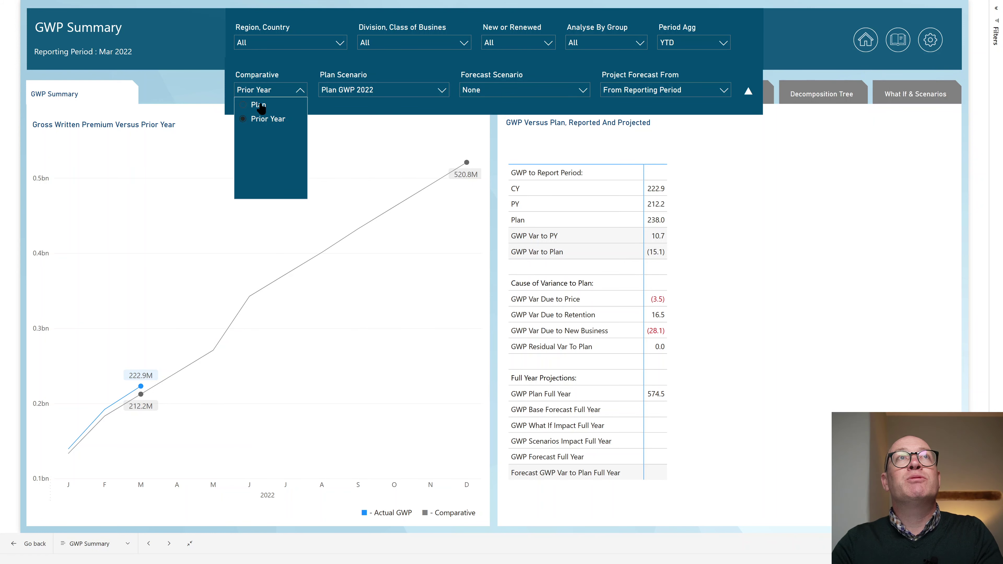
left_click(251, 104)
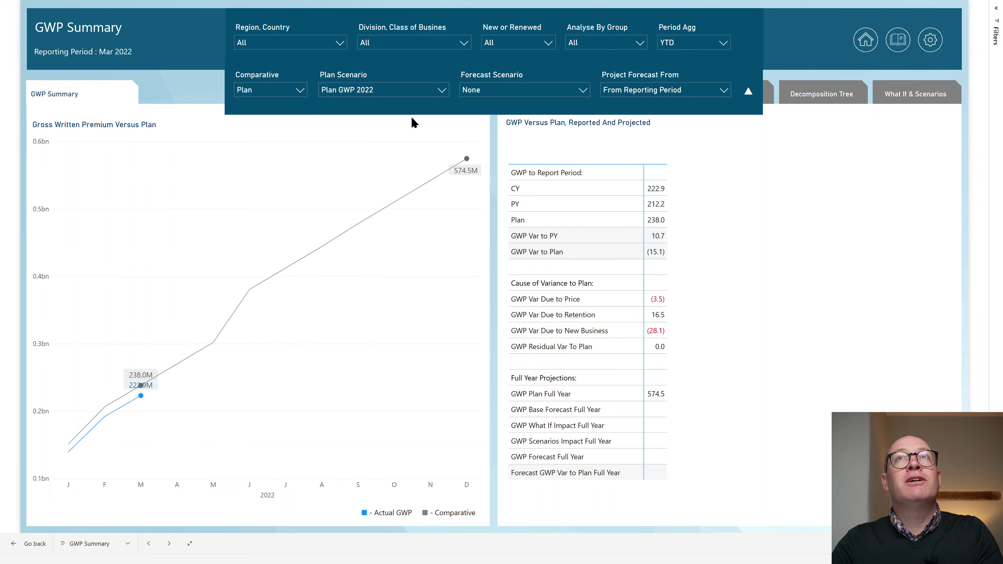
left_click(747, 93)
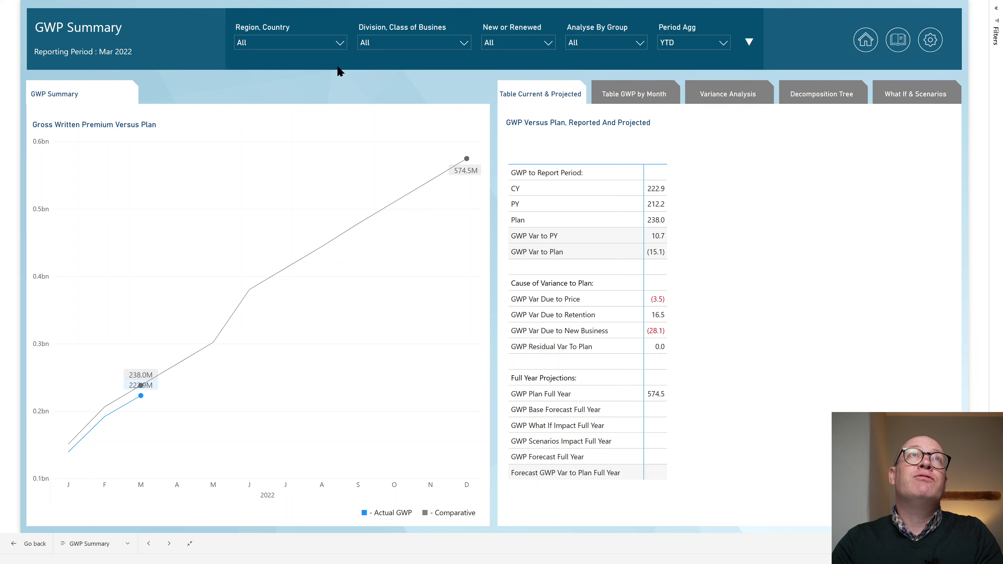
Filter the summary to Argentina and to Brazil within the Americas region, and clear the country selection
left_click(338, 43)
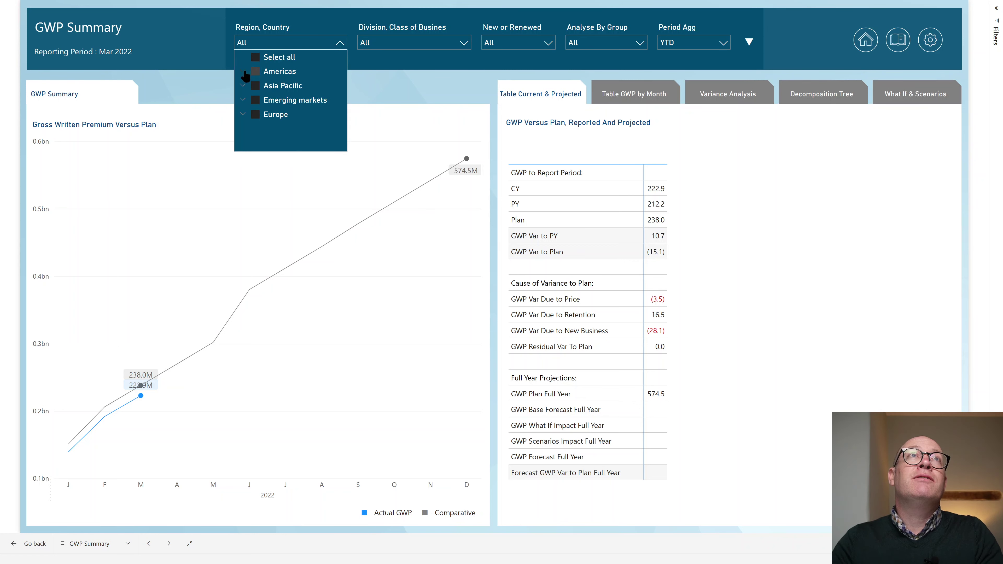
left_click(242, 73)
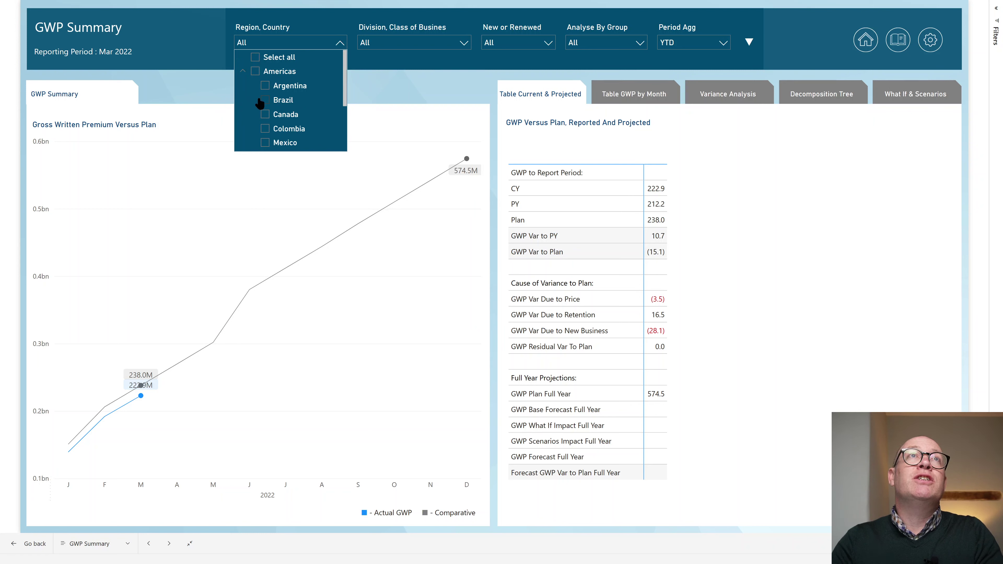
left_click(263, 87)
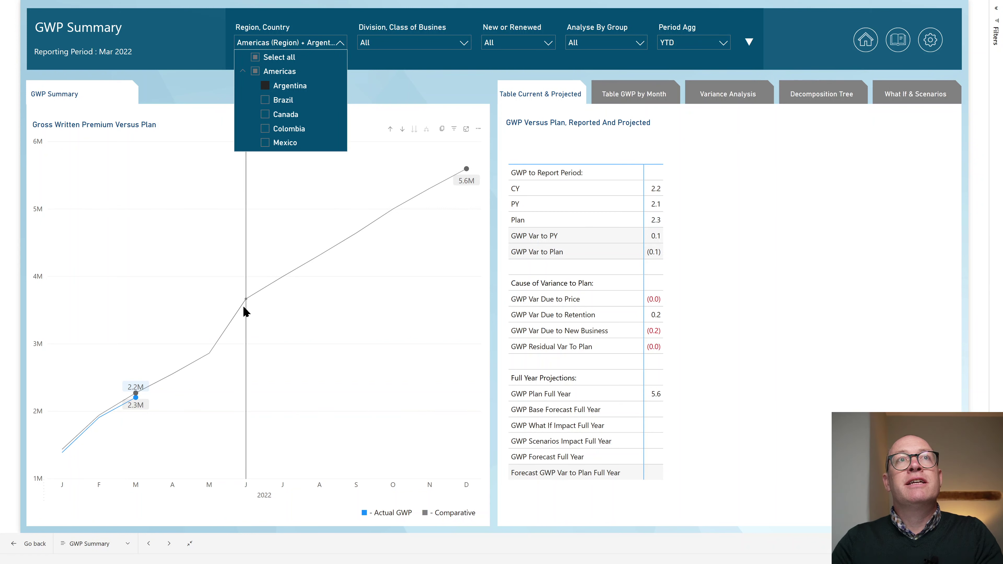
left_click(276, 100)
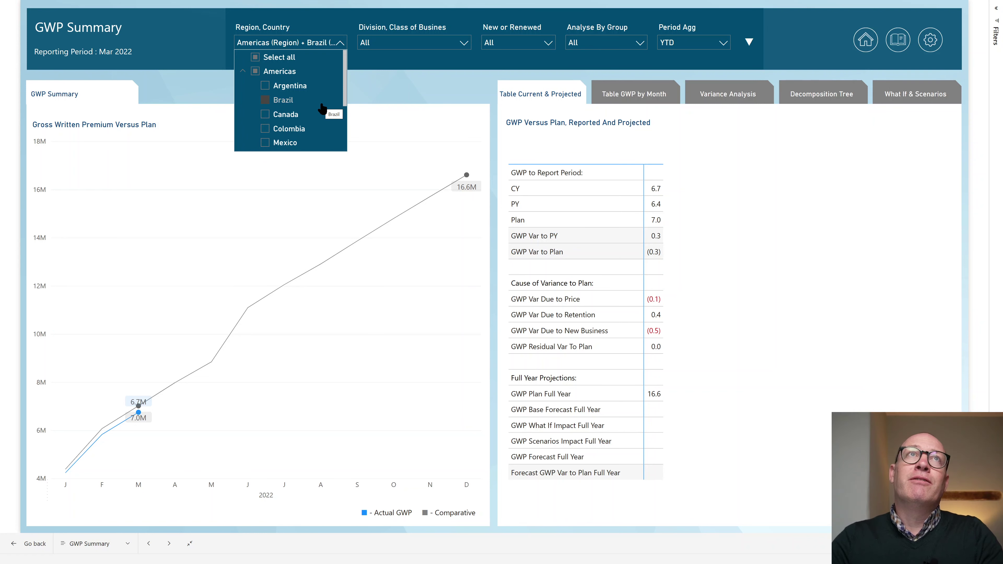
left_click(322, 109)
left_click(294, 85)
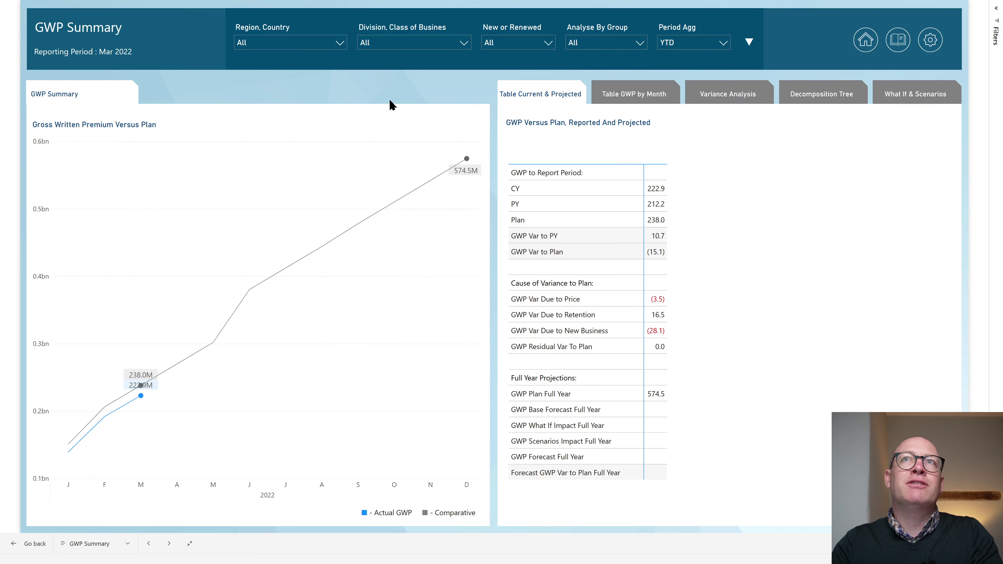
Group the GWP summary charts and the current and projected table by Division
left_click(634, 43)
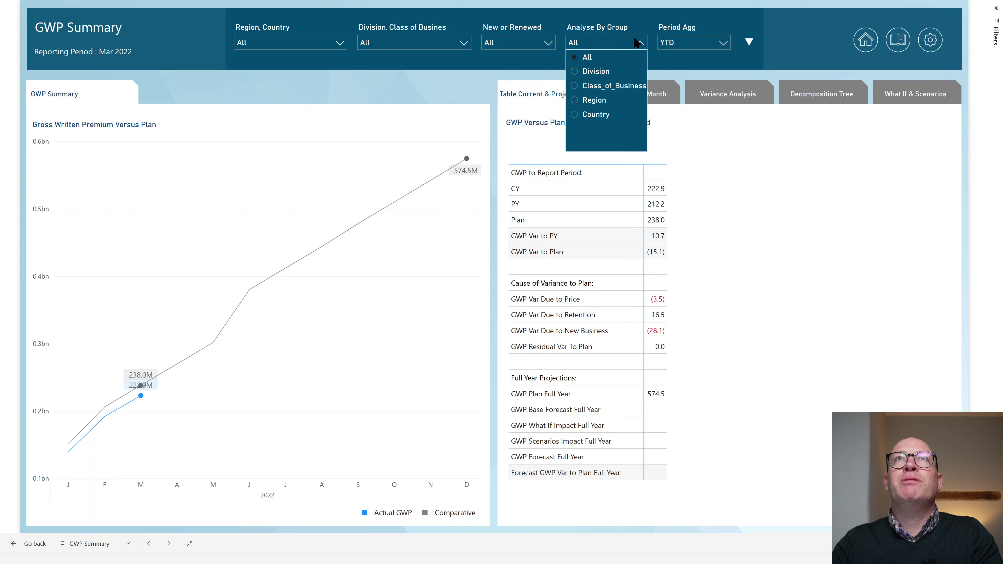
left_click(582, 72)
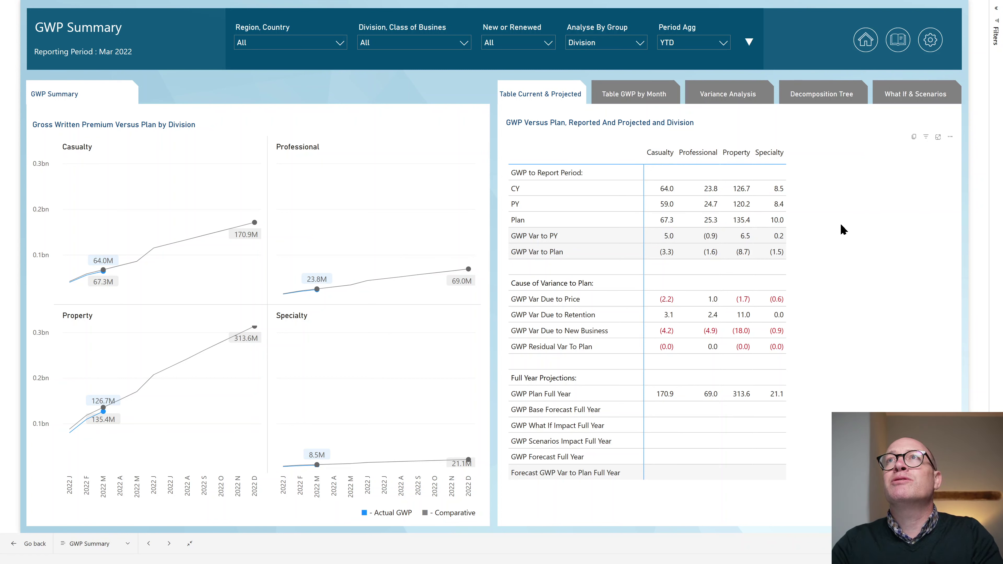
Split the GWP variance to plan by low value in the decomposition tree and reset the analysis grouping to All
left_click(815, 102)
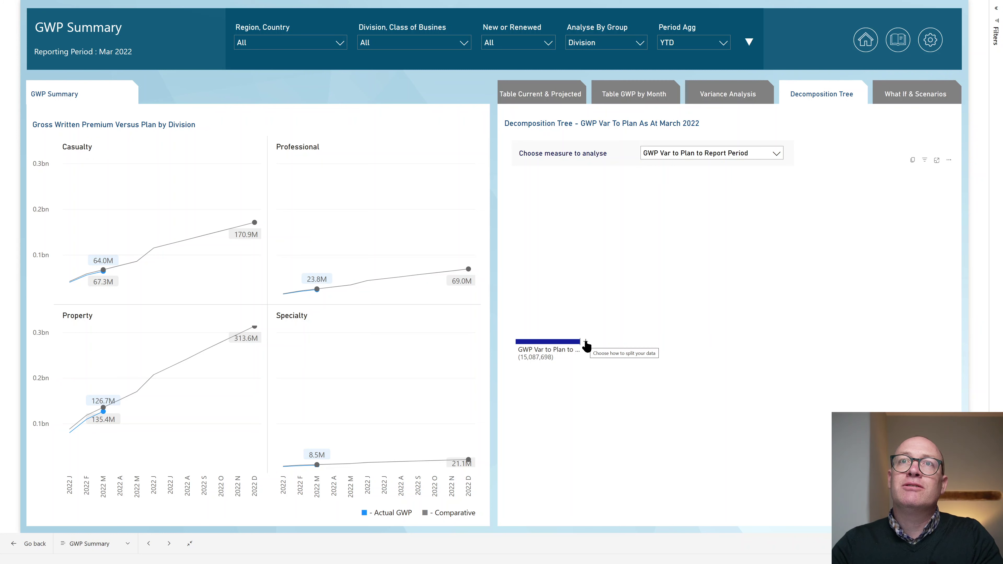
left_click(585, 342)
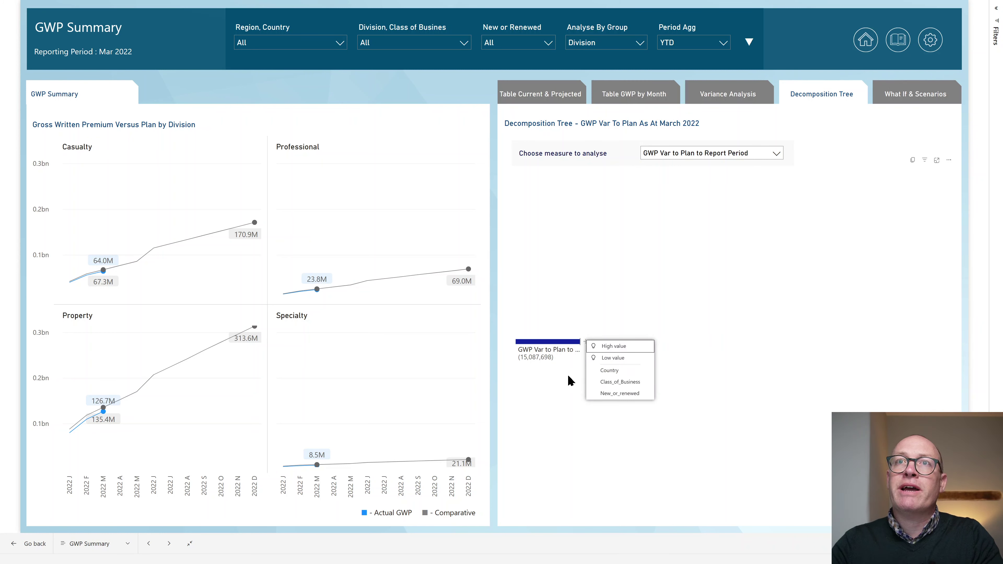
left_click(605, 357)
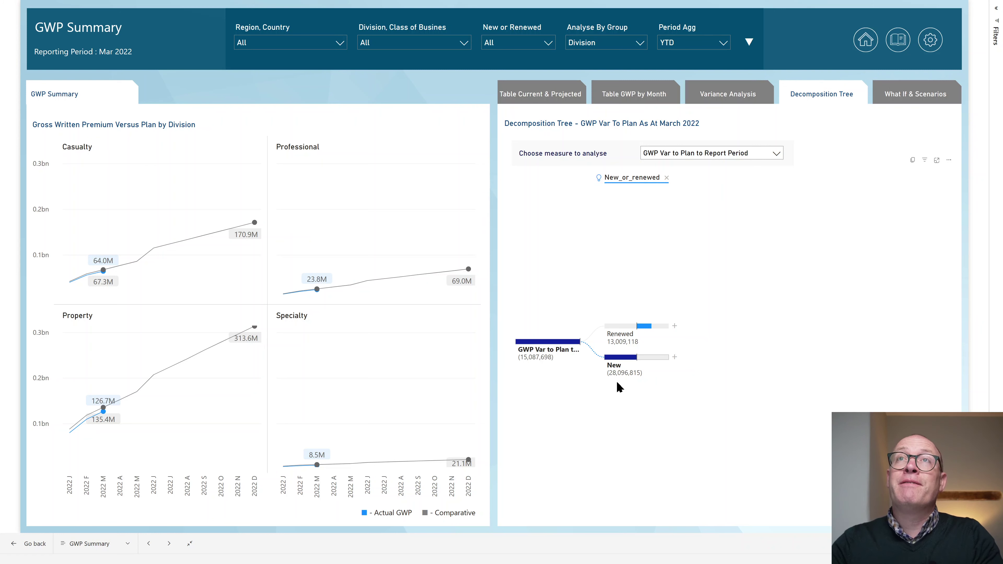
left_click(640, 44)
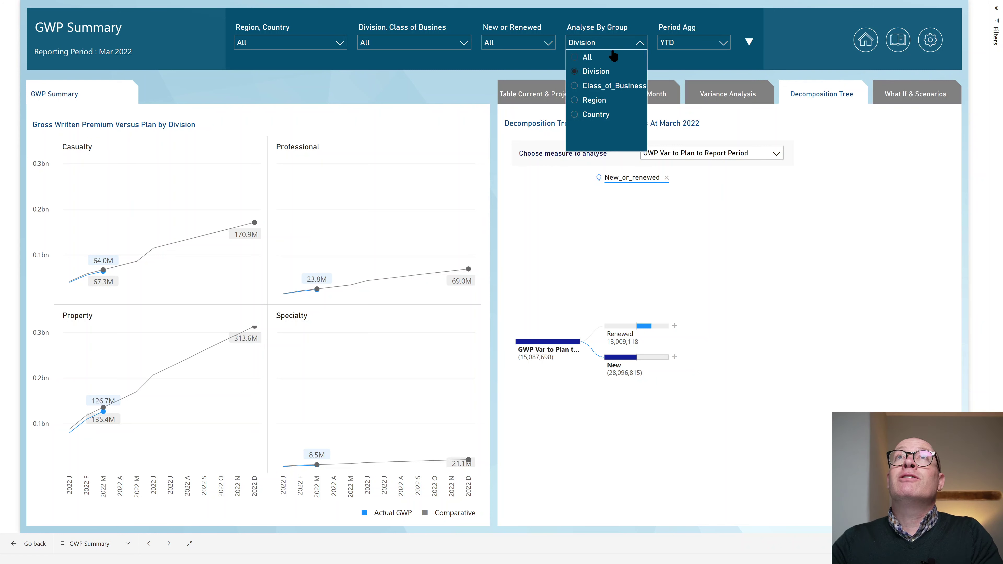
left_click(579, 57)
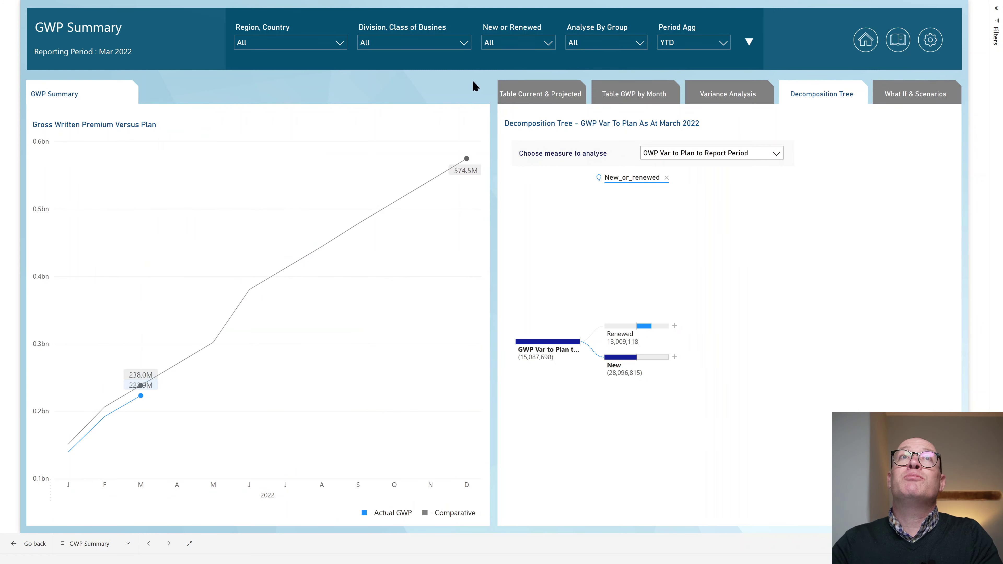
Filter the summary to New business and to Renewed business, and include both again
left_click(539, 45)
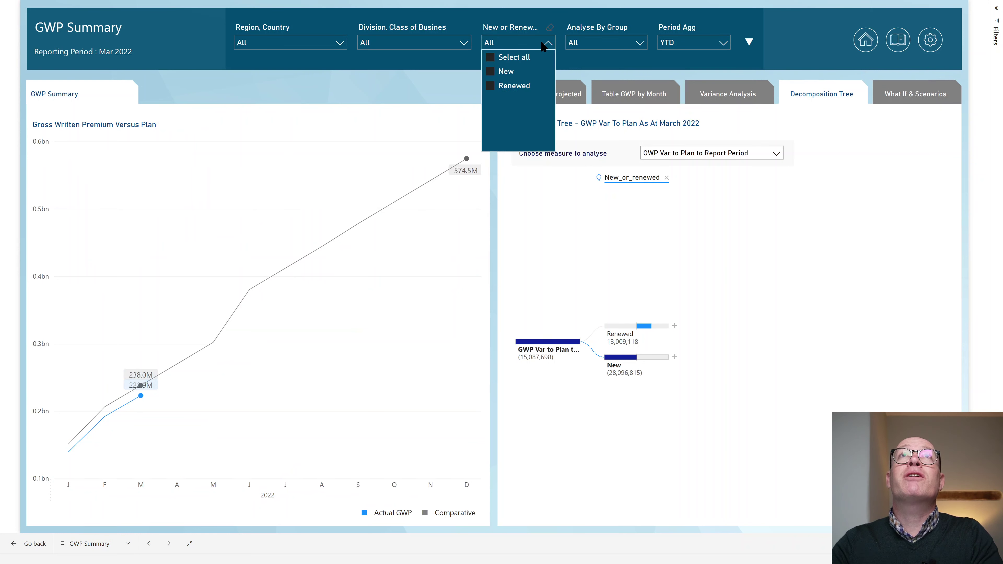
left_click(489, 73)
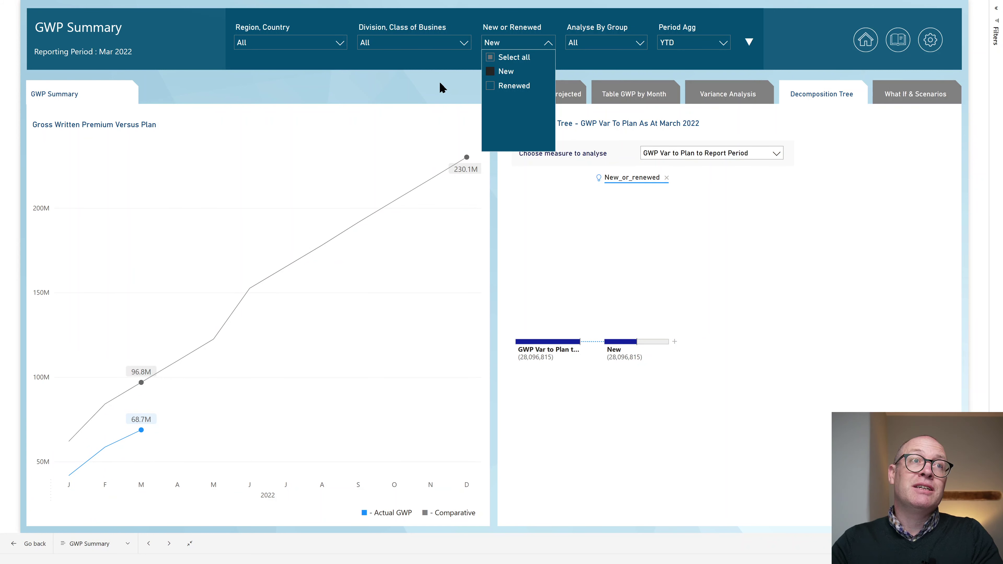
left_click(490, 86)
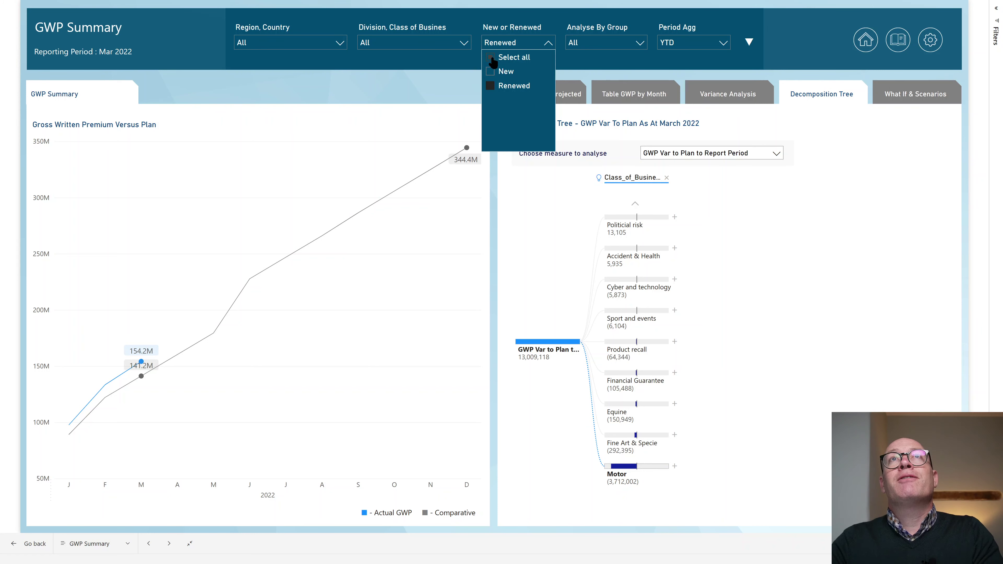
left_click(490, 71)
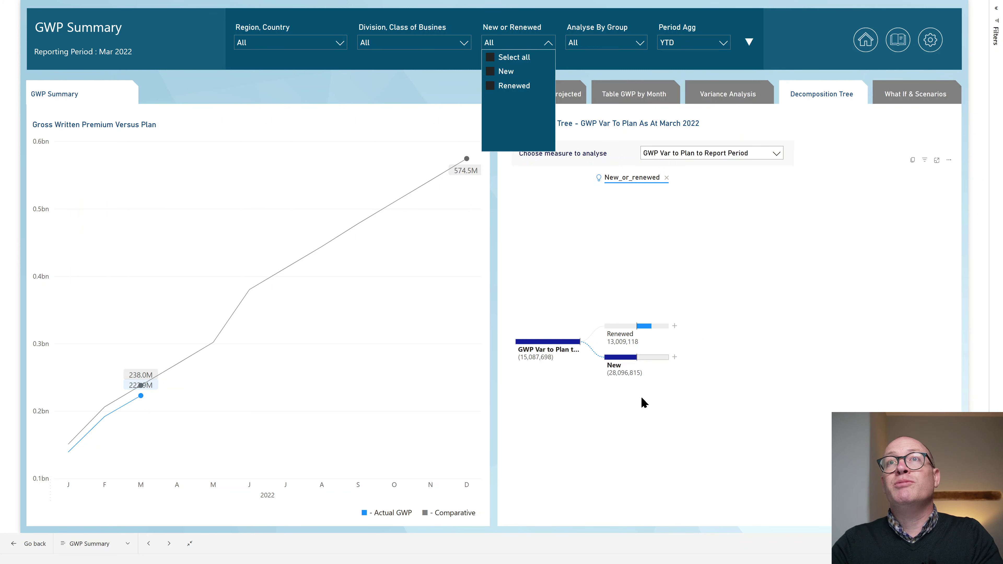
Split the New branch of the decomposition tree by class of business and remove that level
left_click(675, 358)
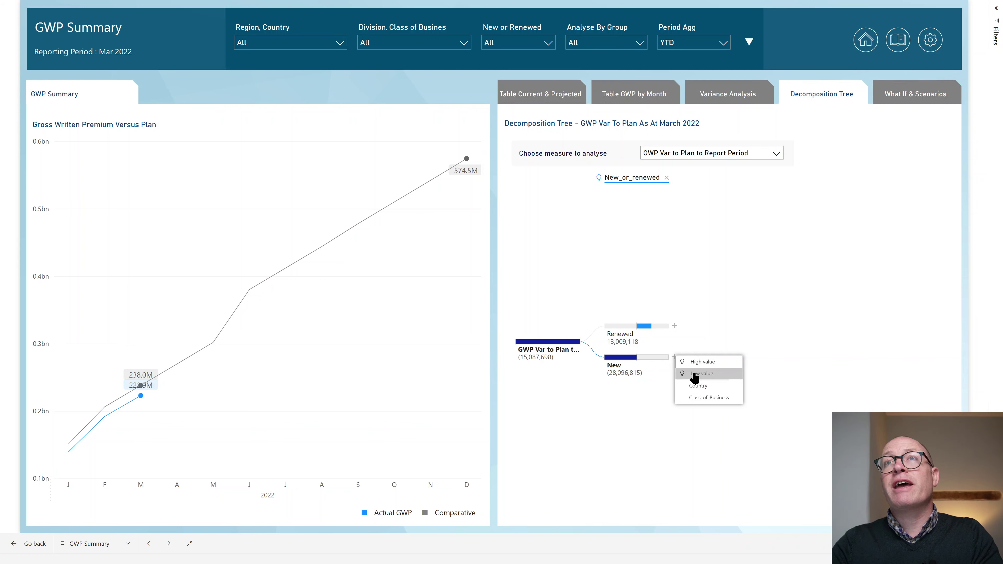
left_click(708, 398)
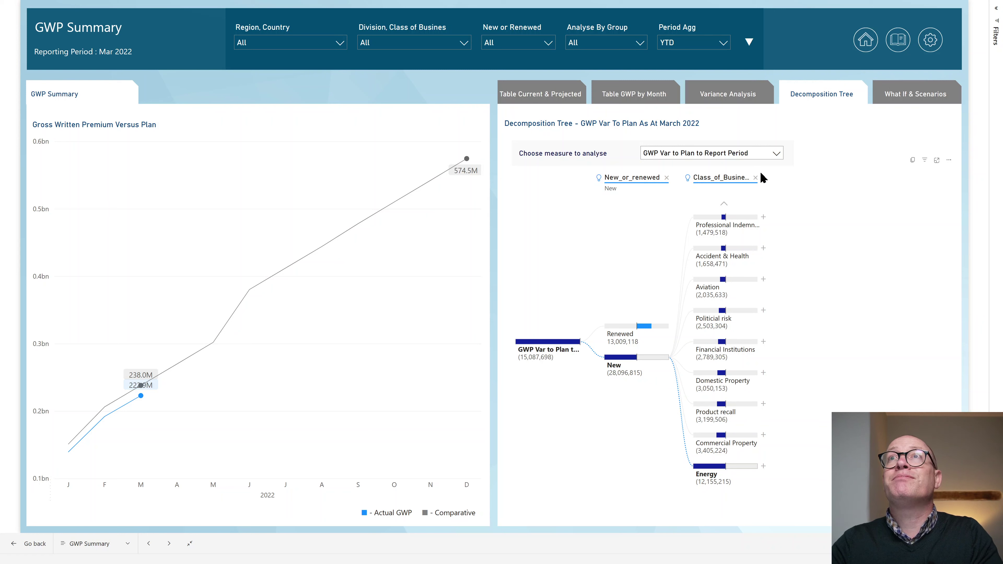
left_click(755, 178)
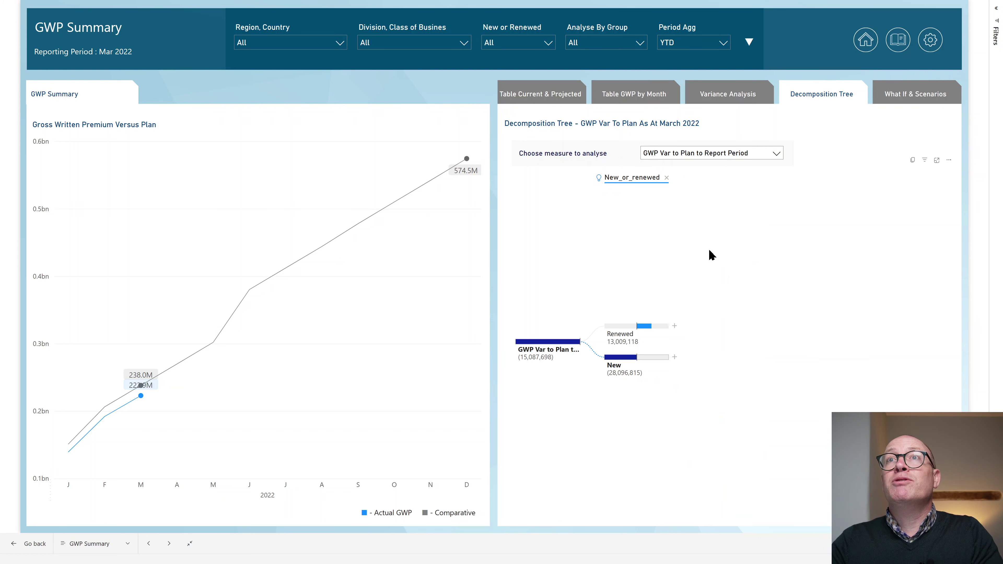
Split the Renewed branch of the decomposition tree by low value and examine its classes of business up to the highest variances
mouse_move(621, 337)
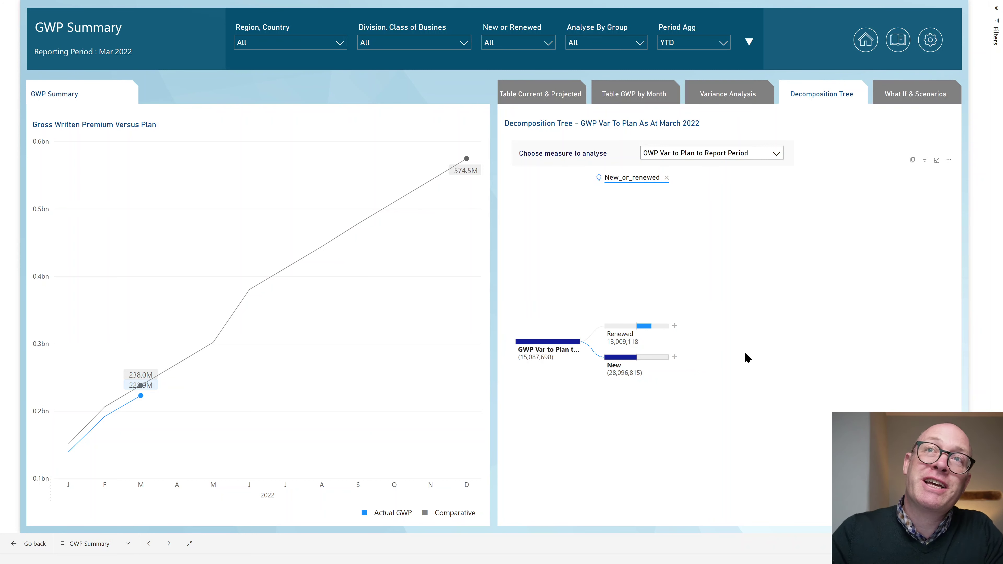
left_click(674, 326)
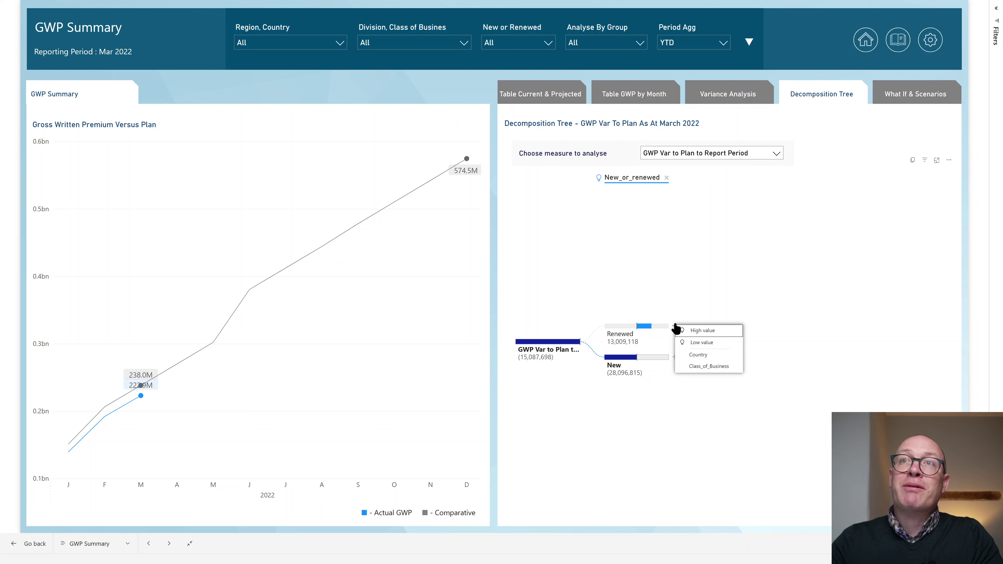
left_click(703, 343)
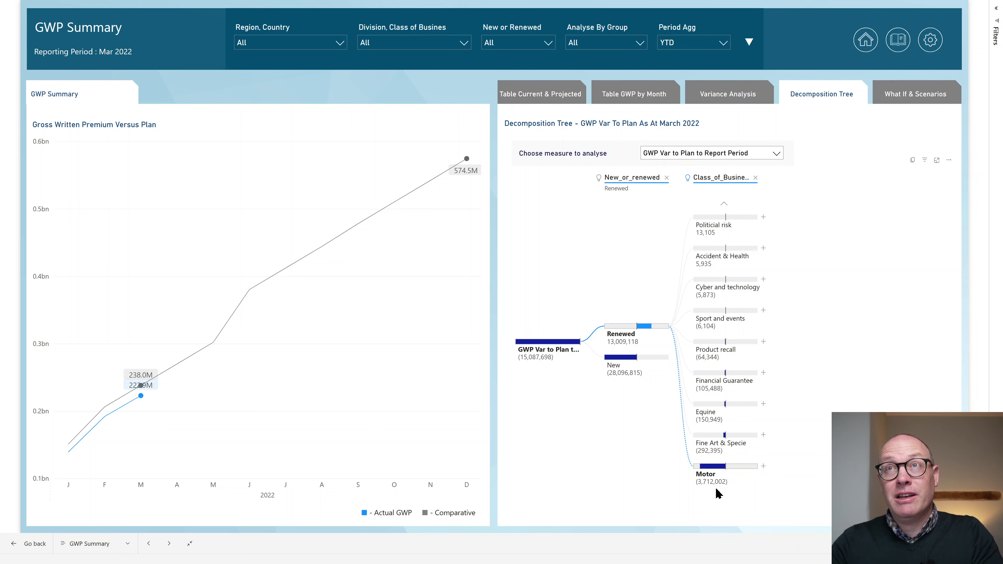
left_click(723, 205)
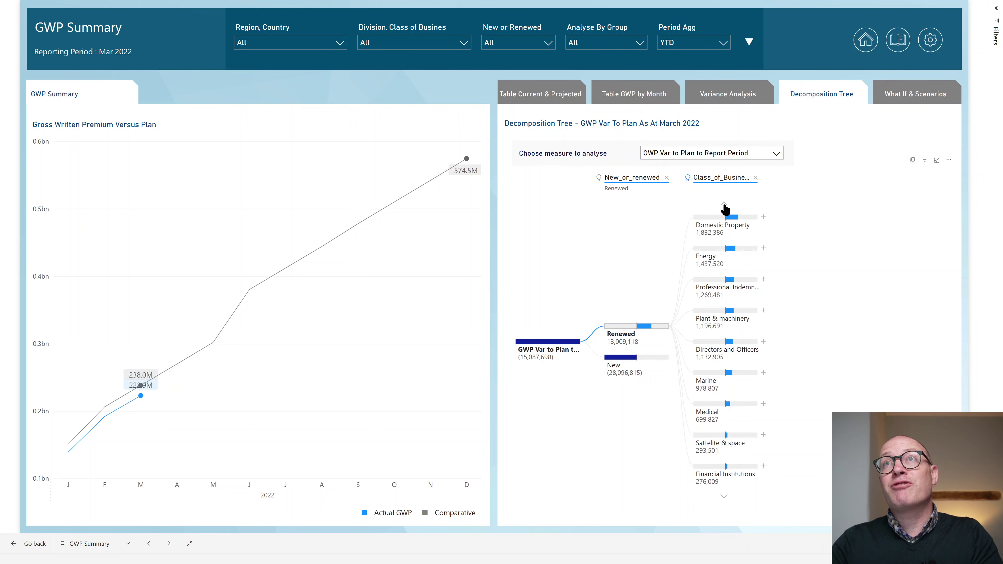
left_click(723, 205)
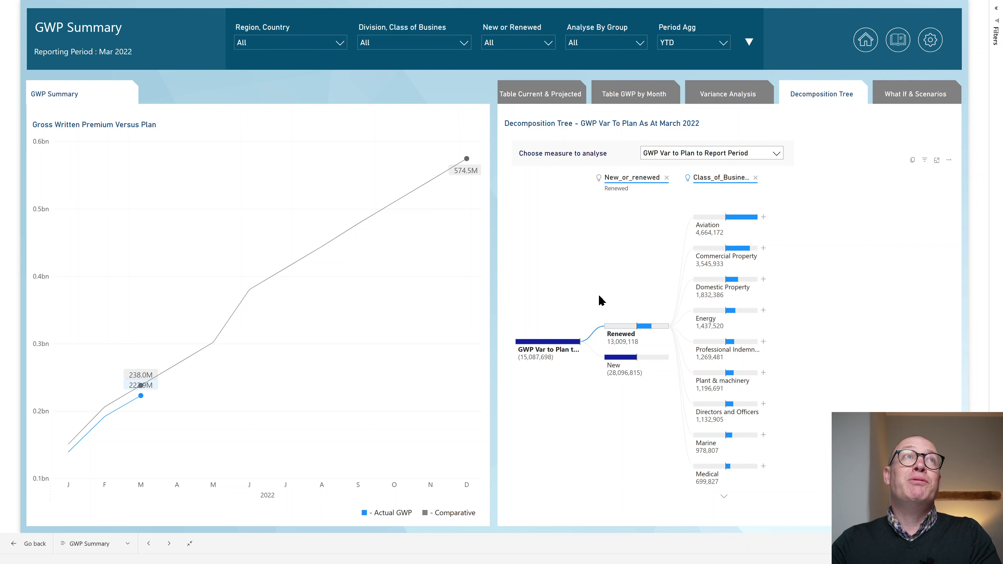
Switch to the Retention Ratio page and examine the scatterplot of actual retention against plan by class of business
left_click(896, 44)
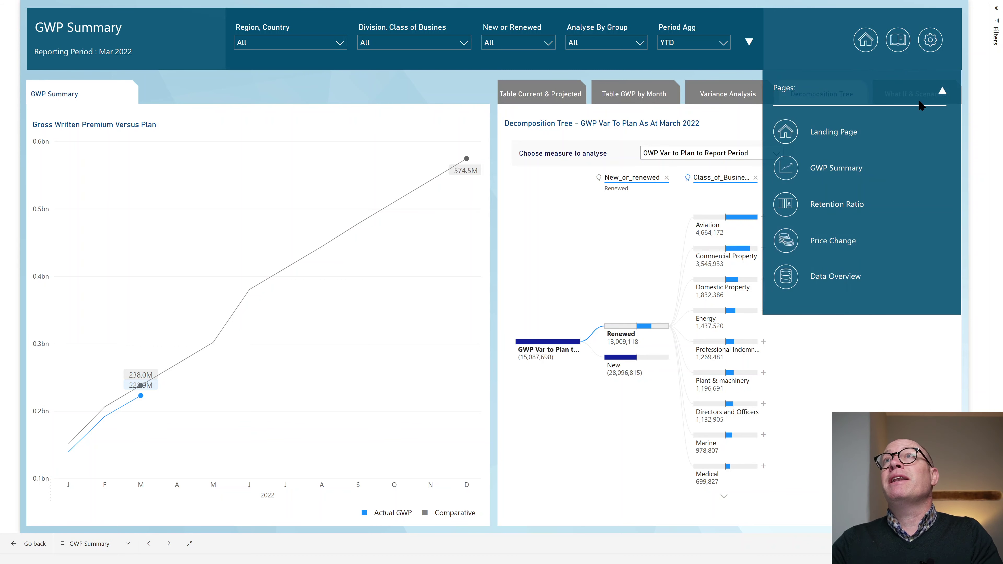
left_click(786, 204)
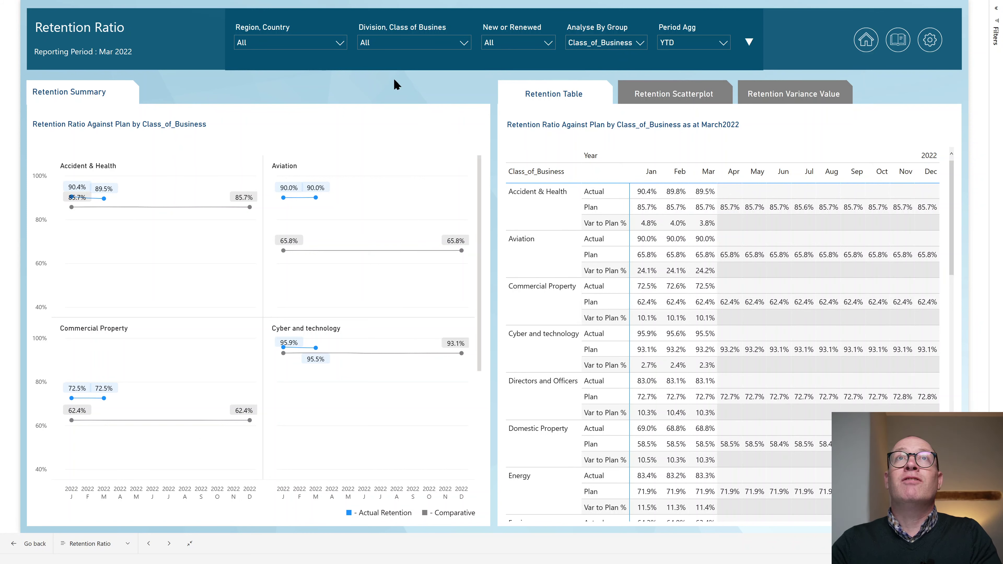
left_click(666, 99)
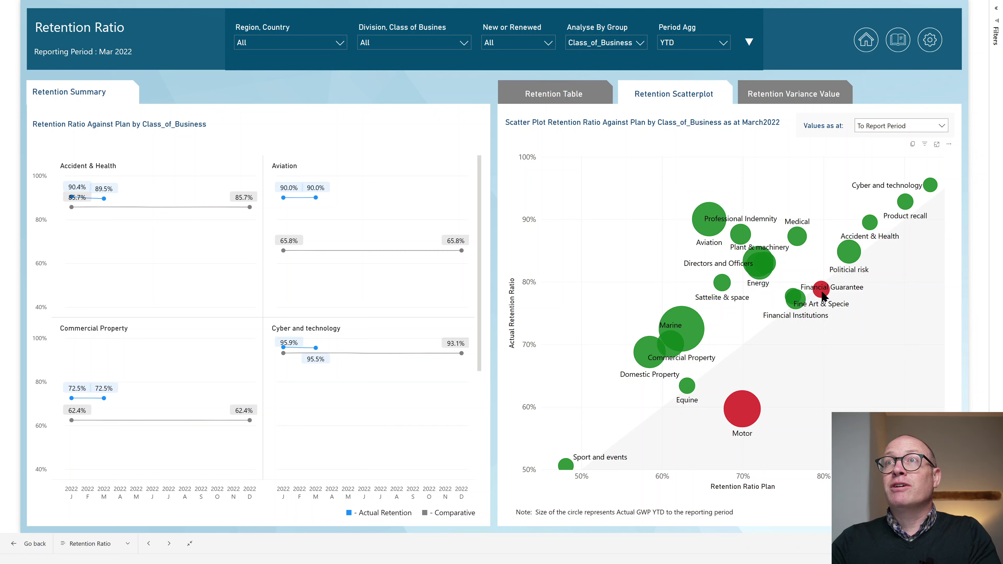
mouse_move(824, 295)
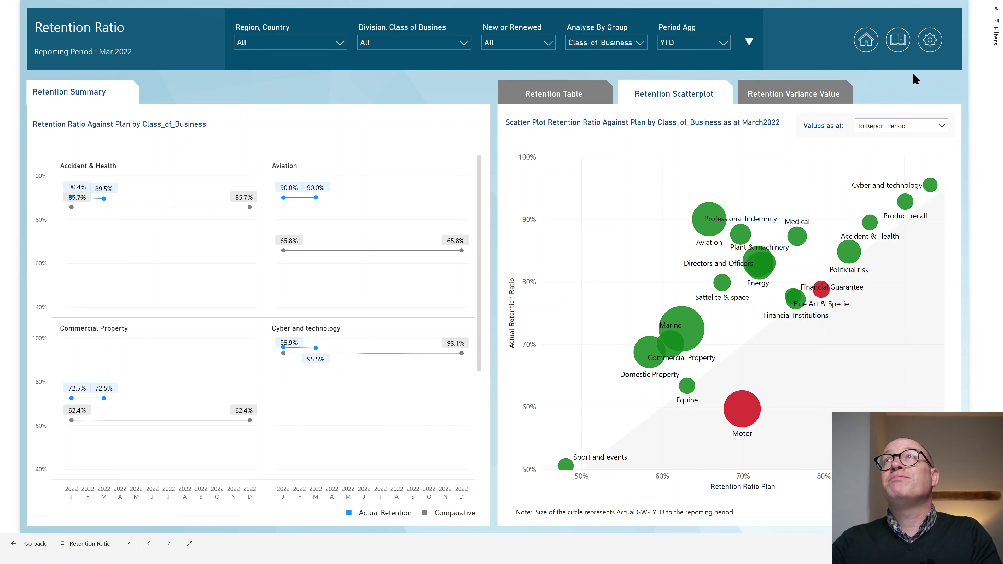
Return to the GWP Summary page and collapse the page navigation
left_click(895, 52)
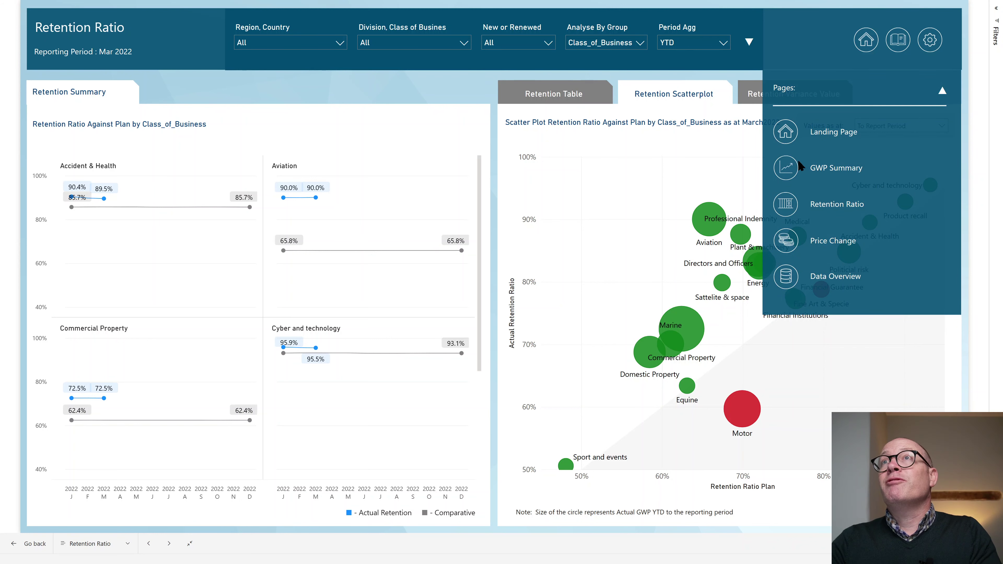
left_click(786, 171)
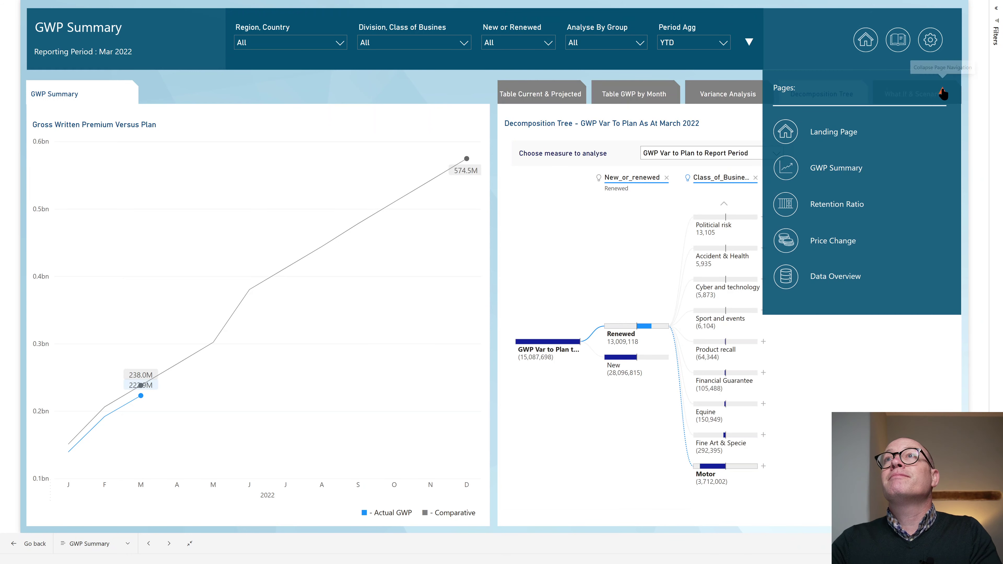
left_click(942, 91)
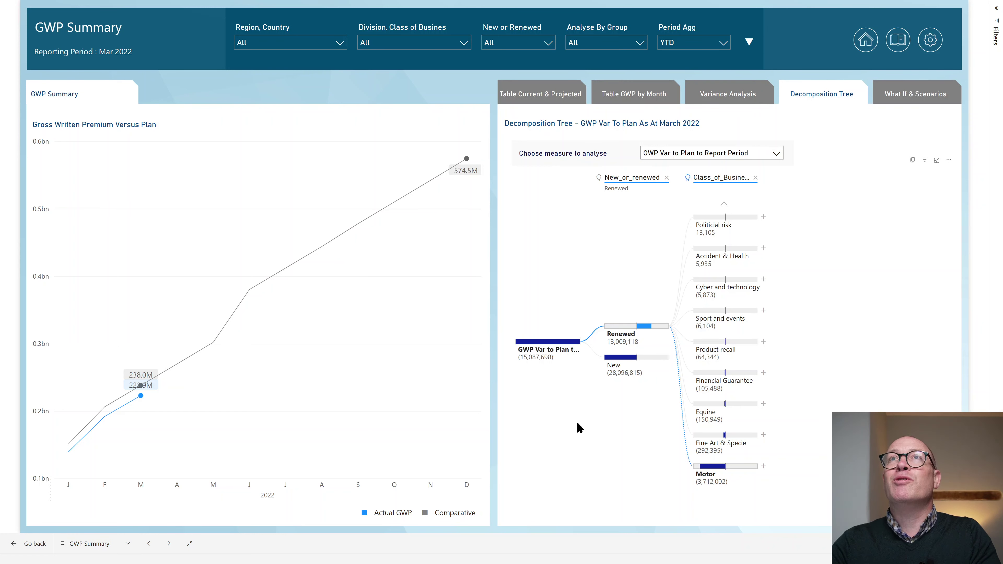
Review the current and projected table, and examine the retention, price and new business bars in the variance analysis
left_click(537, 94)
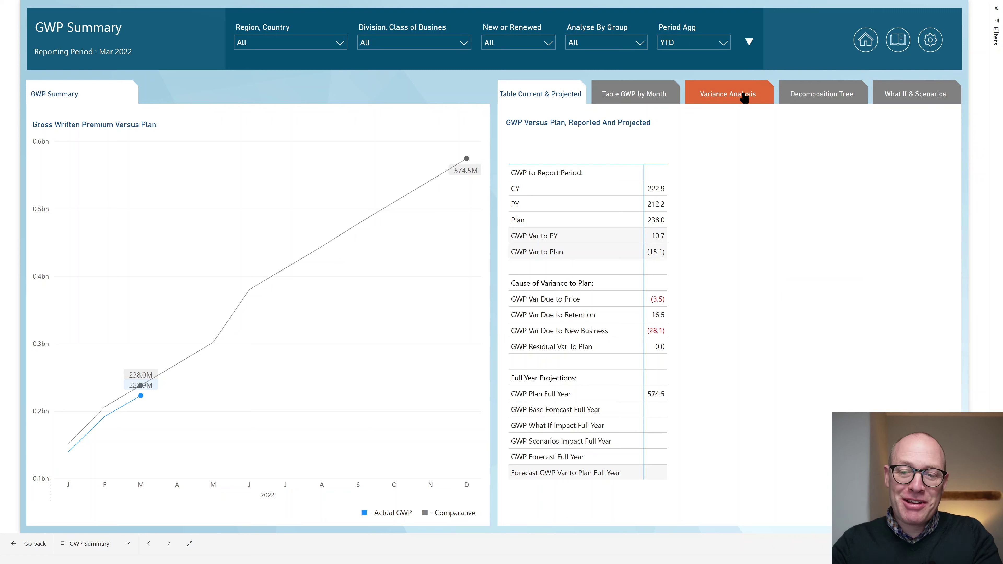
left_click(728, 97)
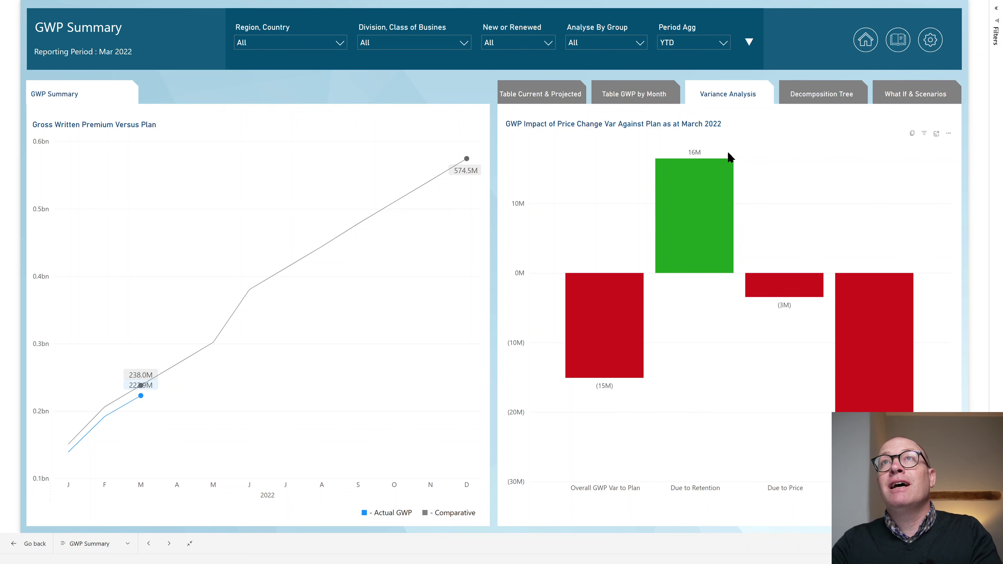
mouse_move(674, 241)
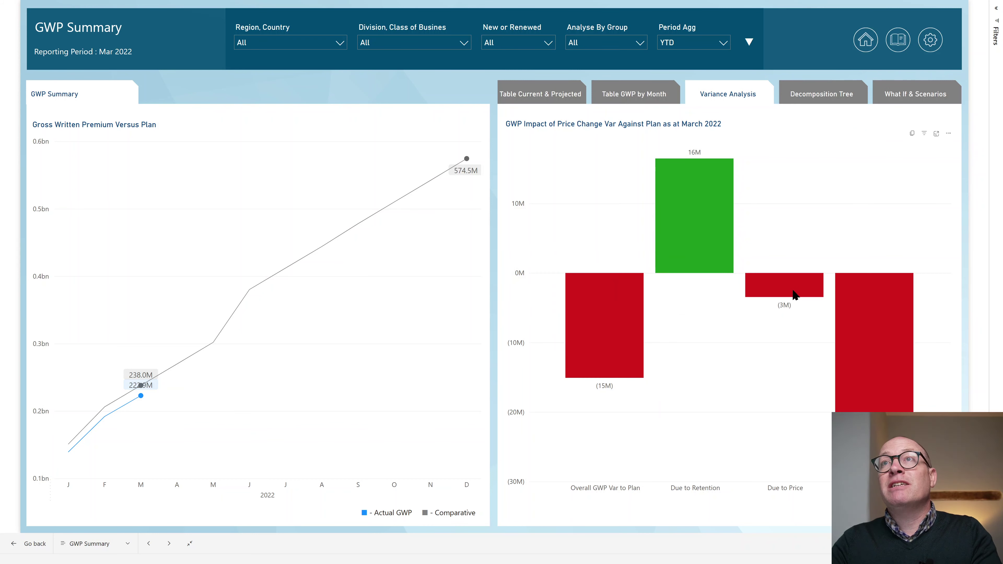
mouse_move(862, 329)
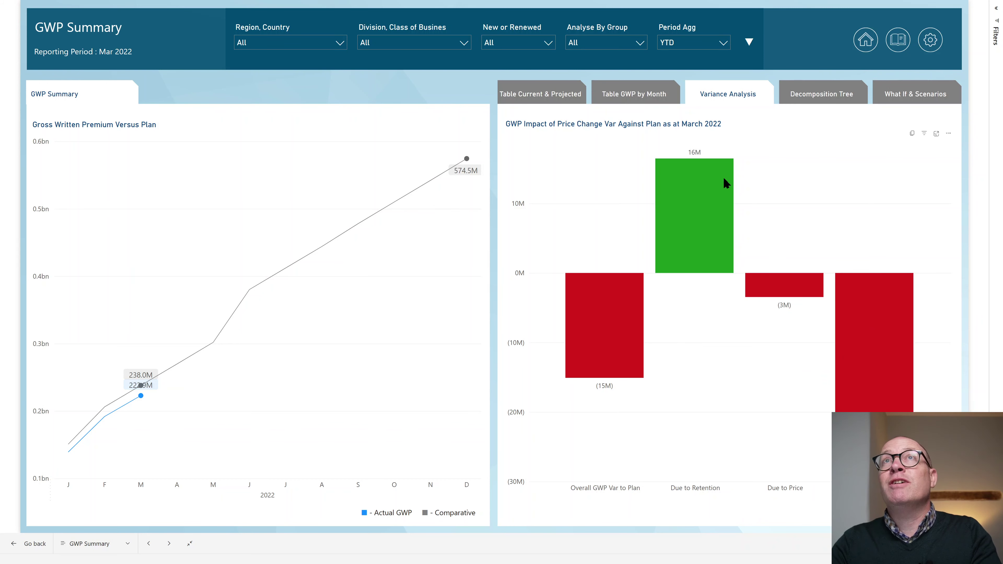
Group the variance analysis by Class_of_Business and filter it to Renewed business
left_click(632, 45)
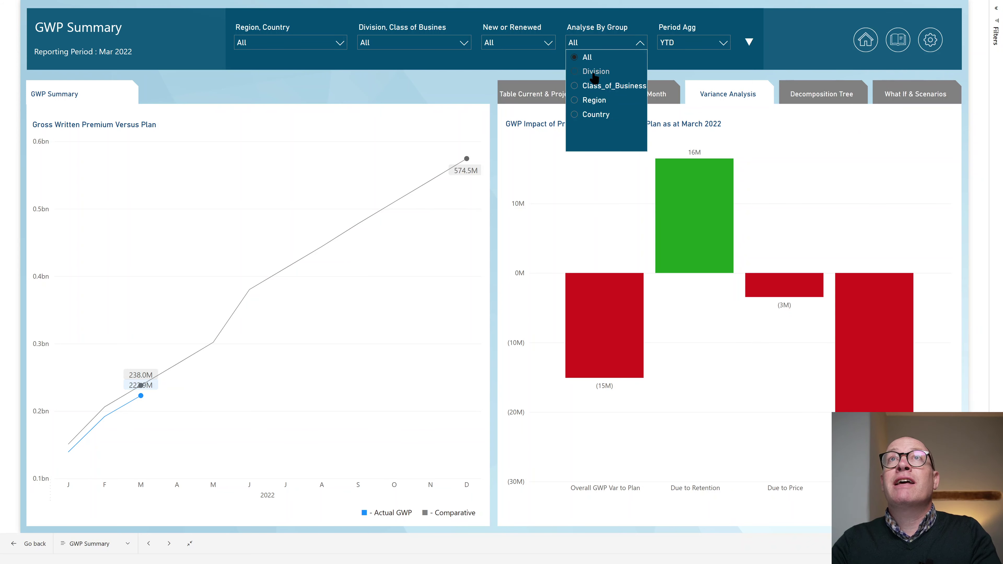
left_click(576, 87)
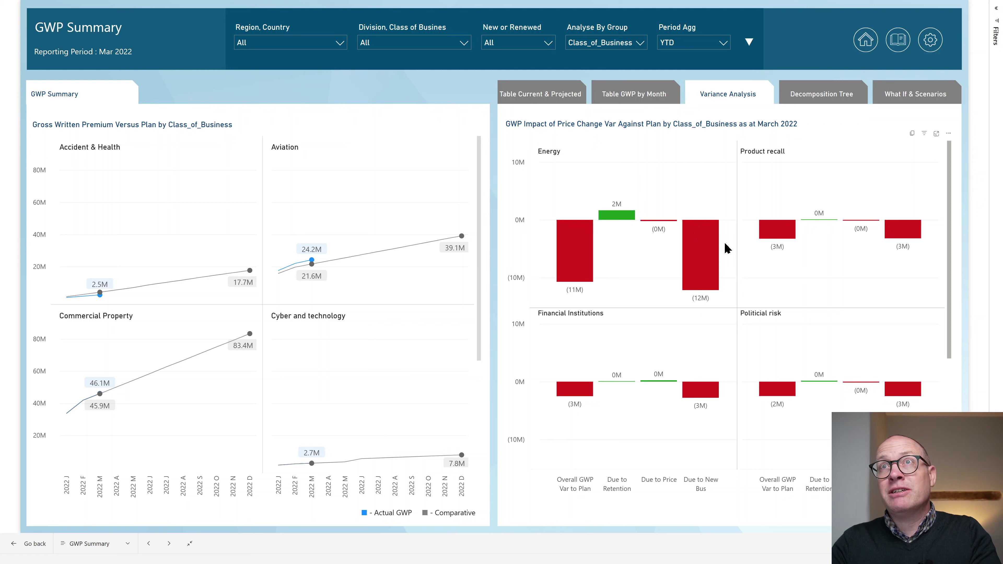
left_click(546, 43)
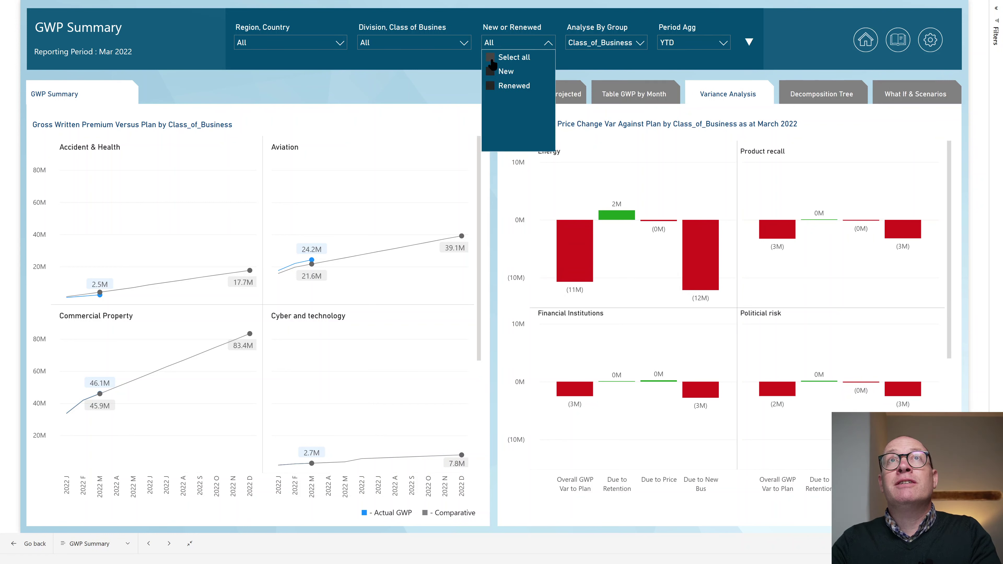
left_click(509, 86)
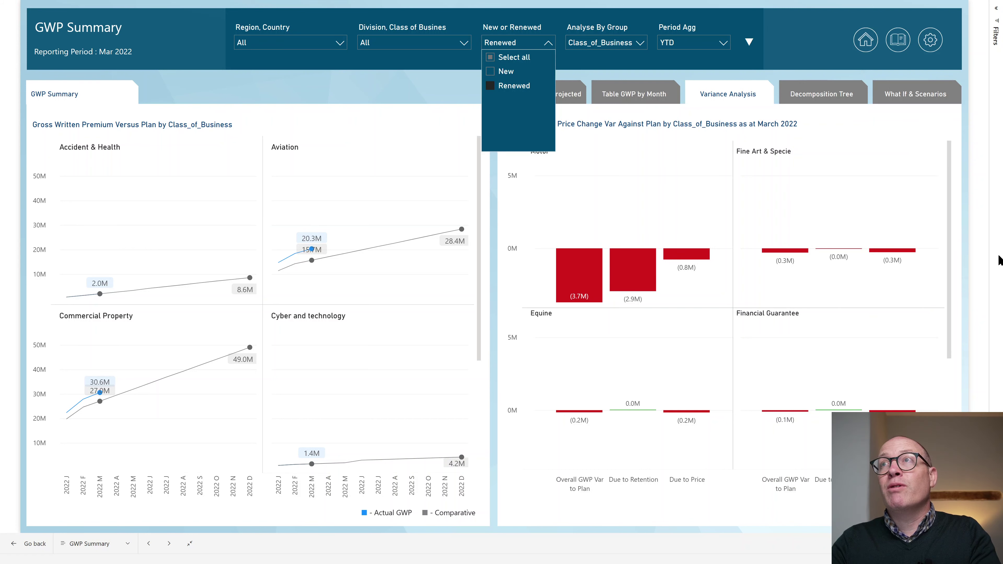
mouse_move(951, 253)
left_mouse_down()
mouse_move(951, 464)
mouse_move(951, 227)
mouse_move(952, 238)
left_mouse_up()
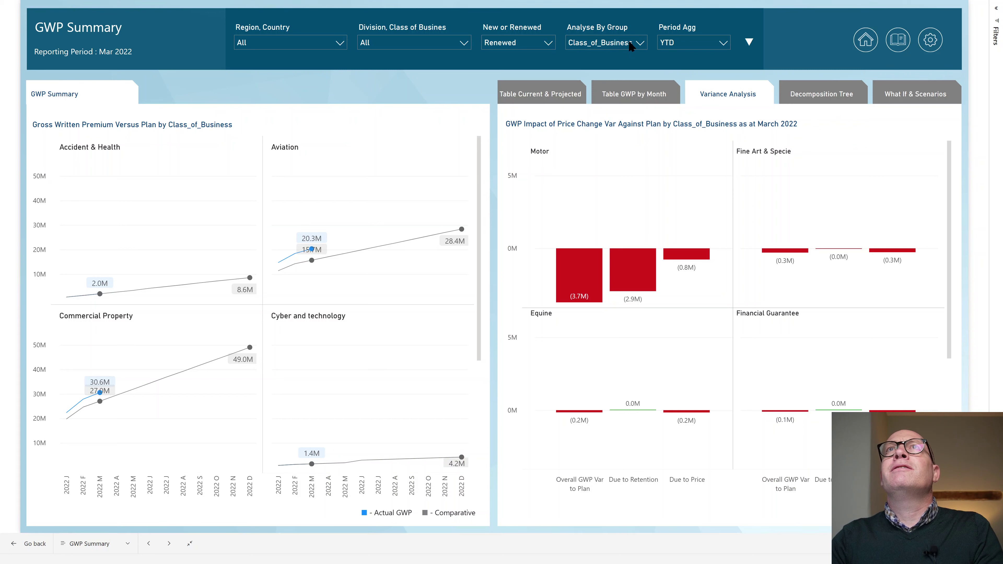
Show the current and projected table with the Analyse By Group and New or Renewed slicers reset to All
left_click(630, 46)
left_click(575, 57)
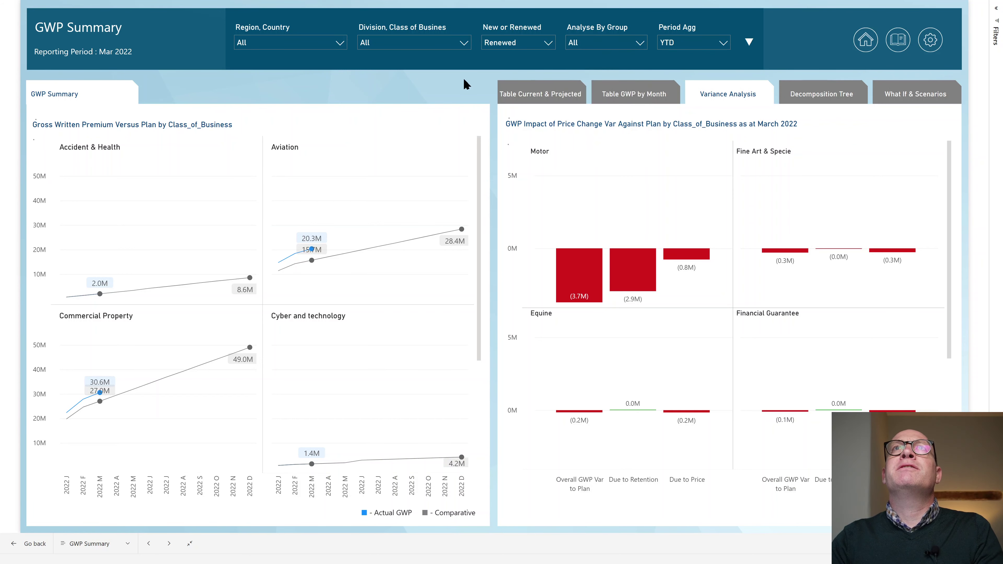
left_click(537, 95)
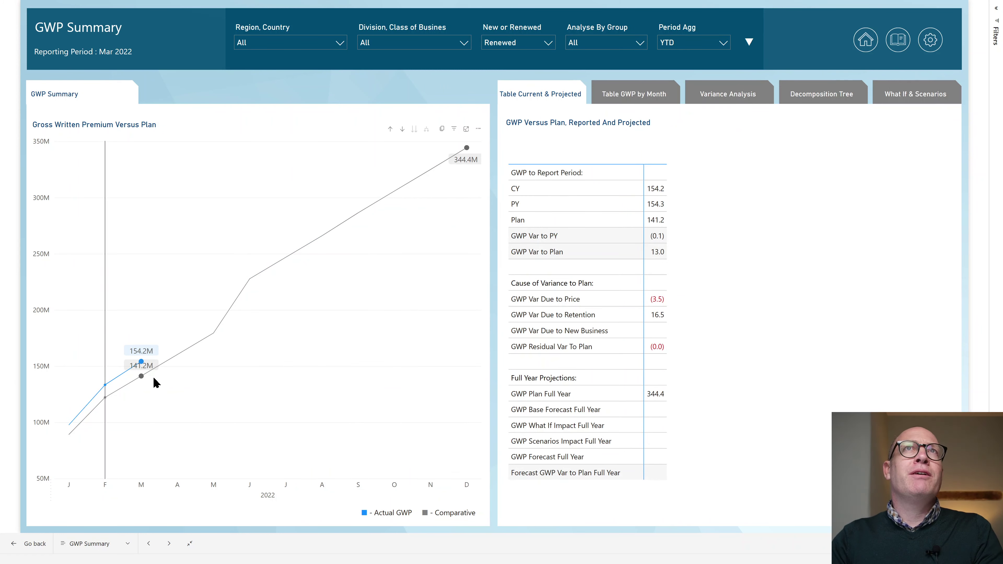
left_click(542, 44)
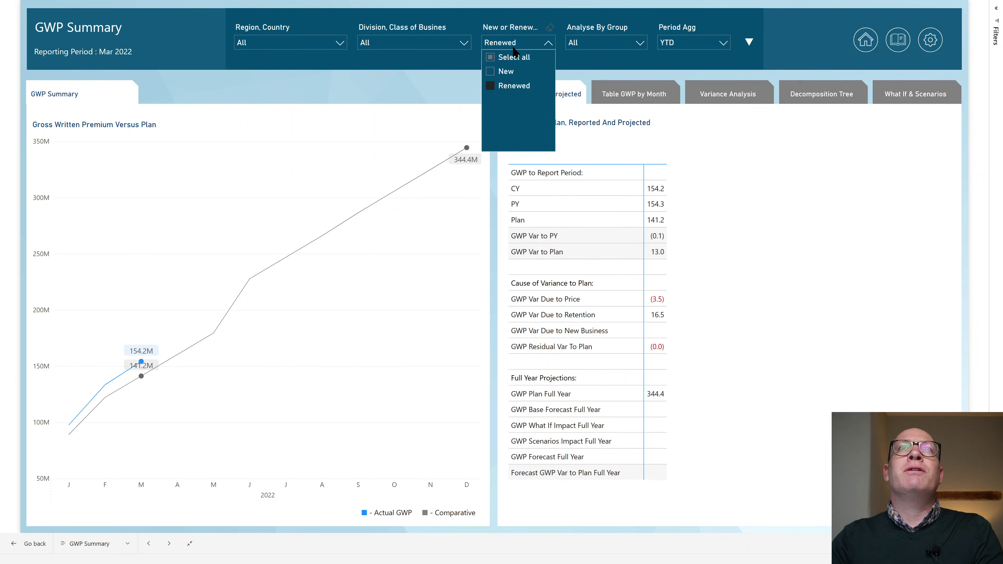
left_click(500, 57)
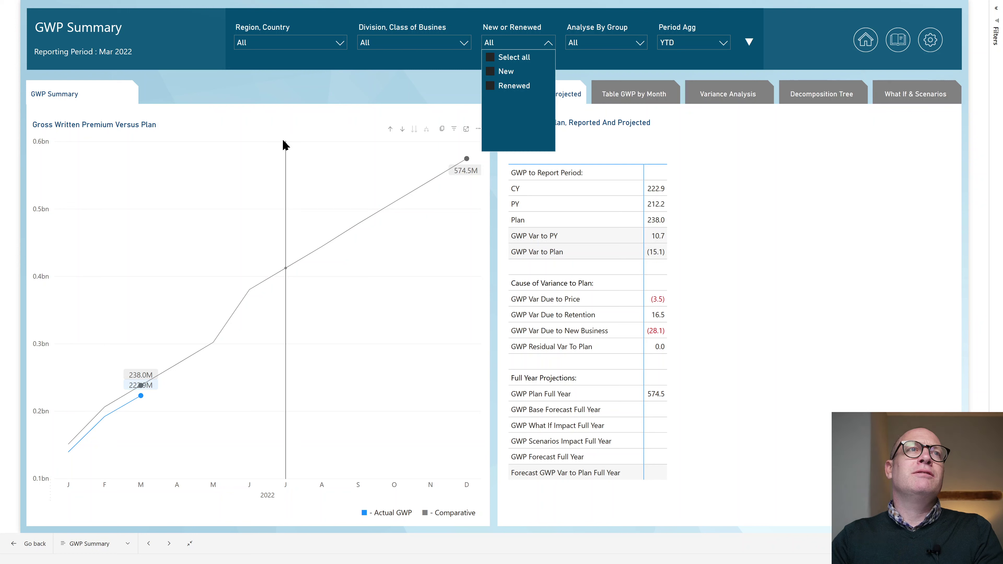
left_click(385, 78)
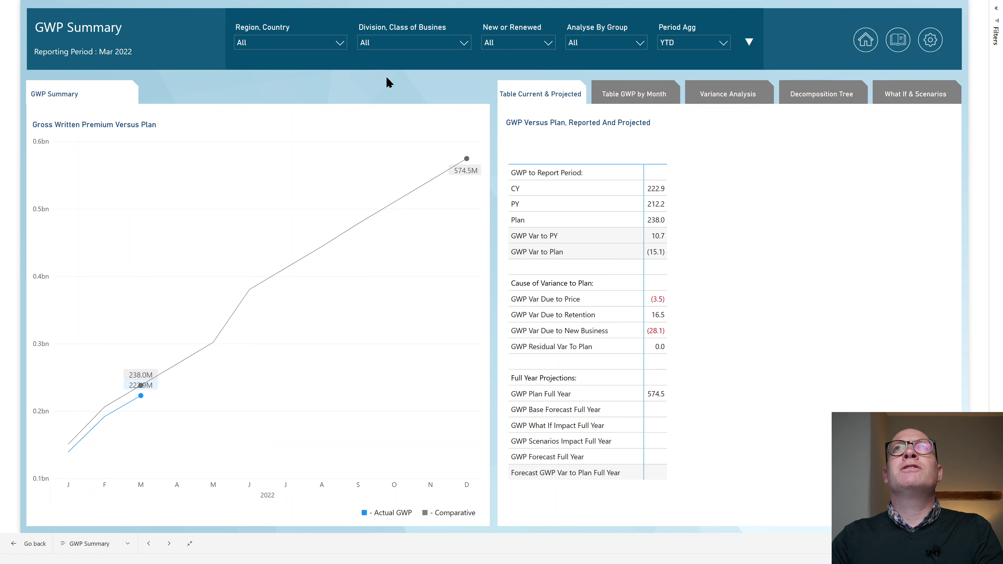
Set the Forecast Scenario to Plan GWP 2022 and examine the year-end projection against plan
left_click(746, 43)
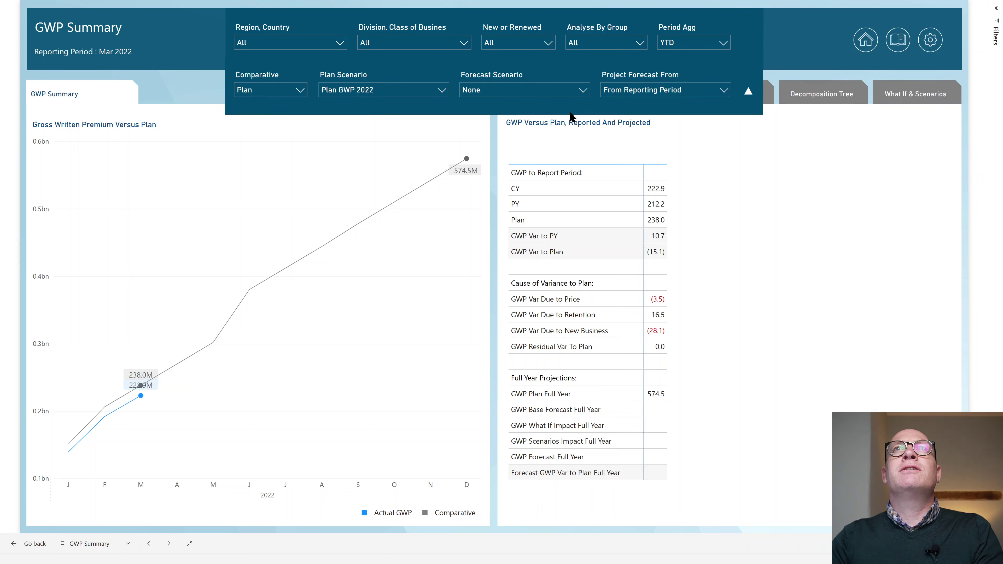
left_click(581, 91)
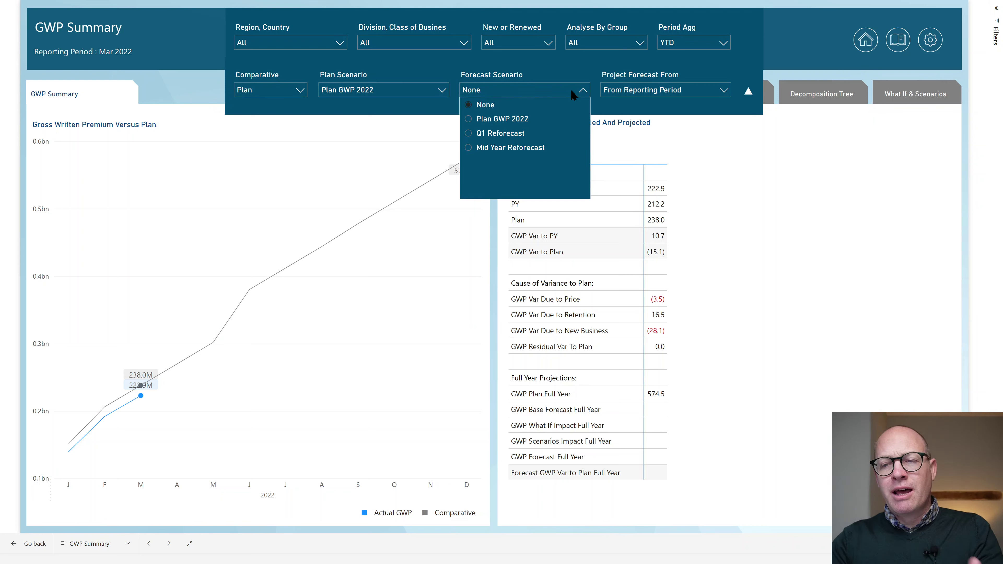
left_click(471, 119)
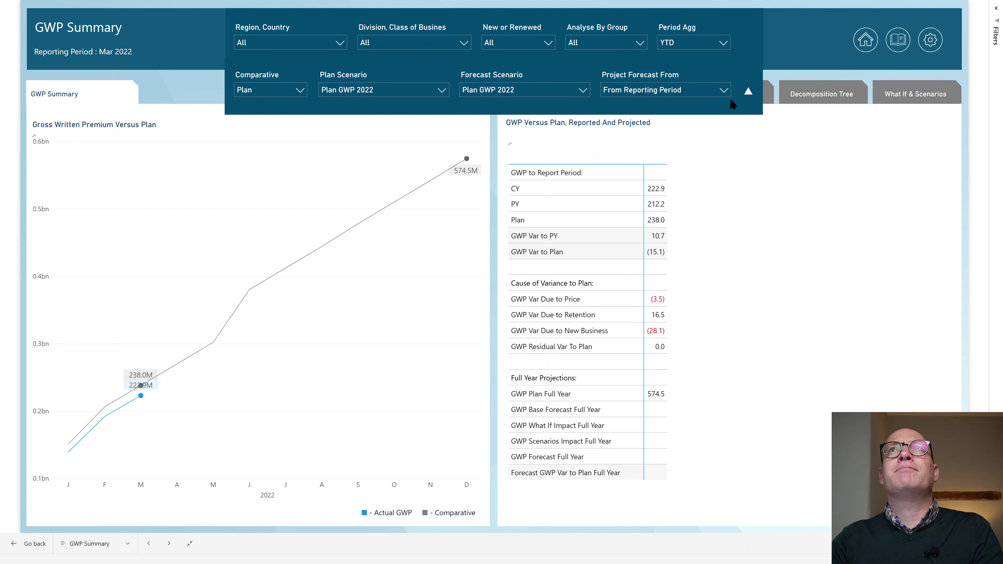
left_click(746, 94)
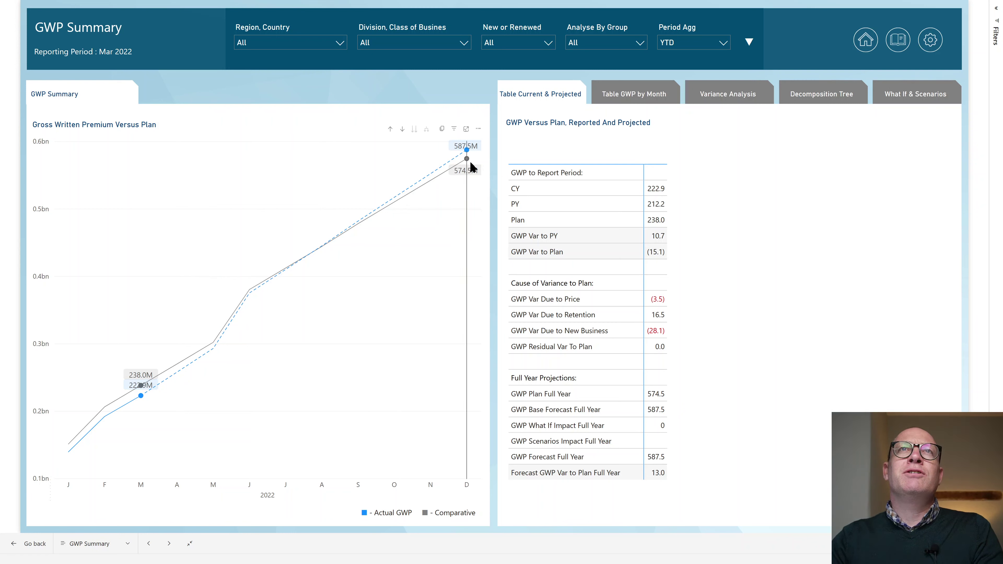
mouse_move(468, 157)
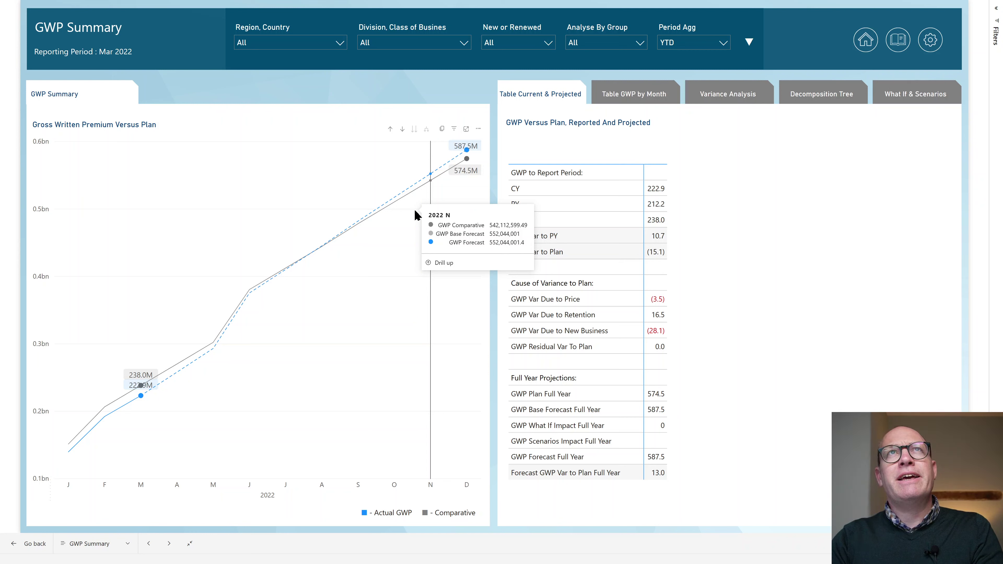
Filter the summary to New business and compare its projected premium with plan
left_click(547, 41)
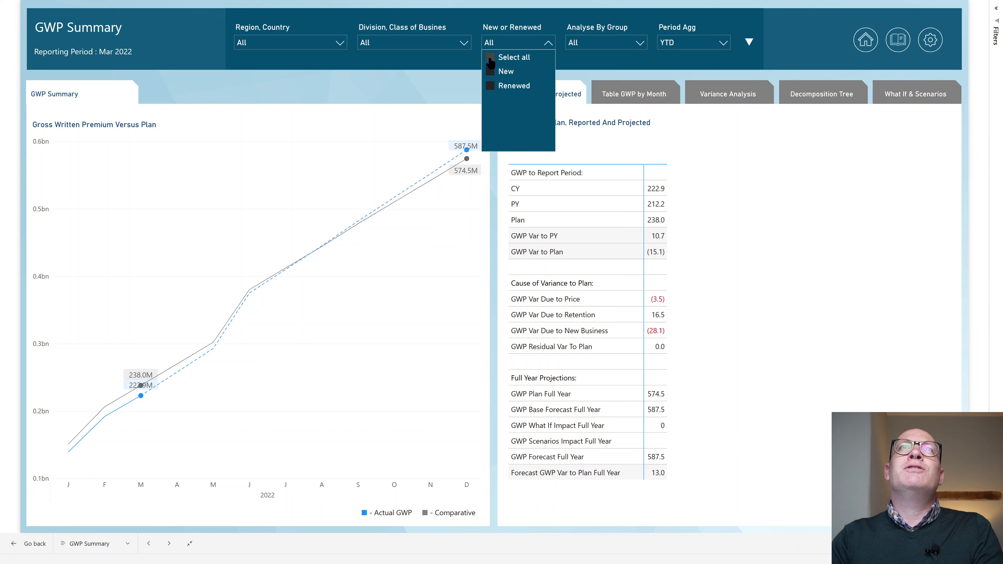
left_click(491, 73)
left_click(406, 81)
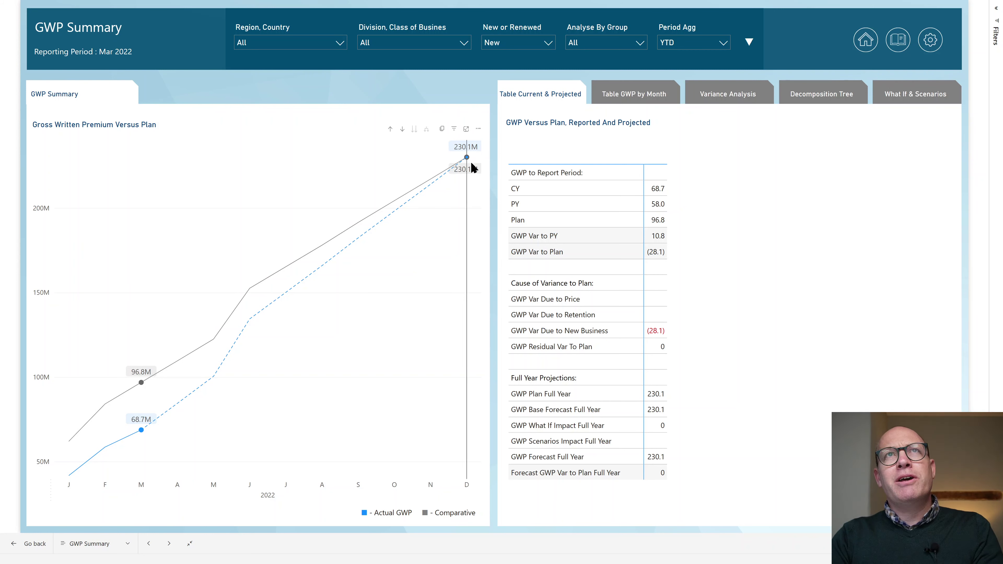
mouse_move(473, 168)
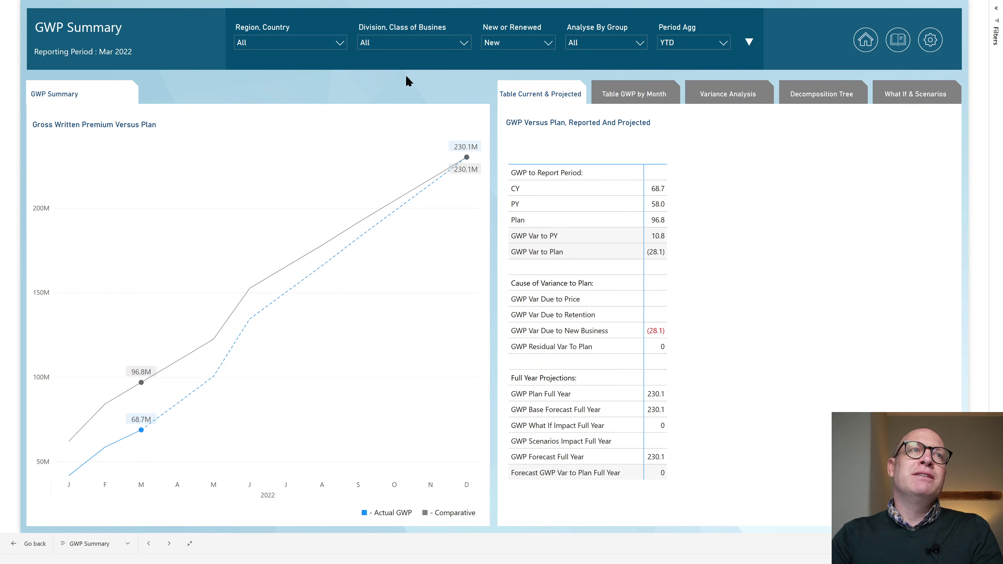
mouse_move(247, 445)
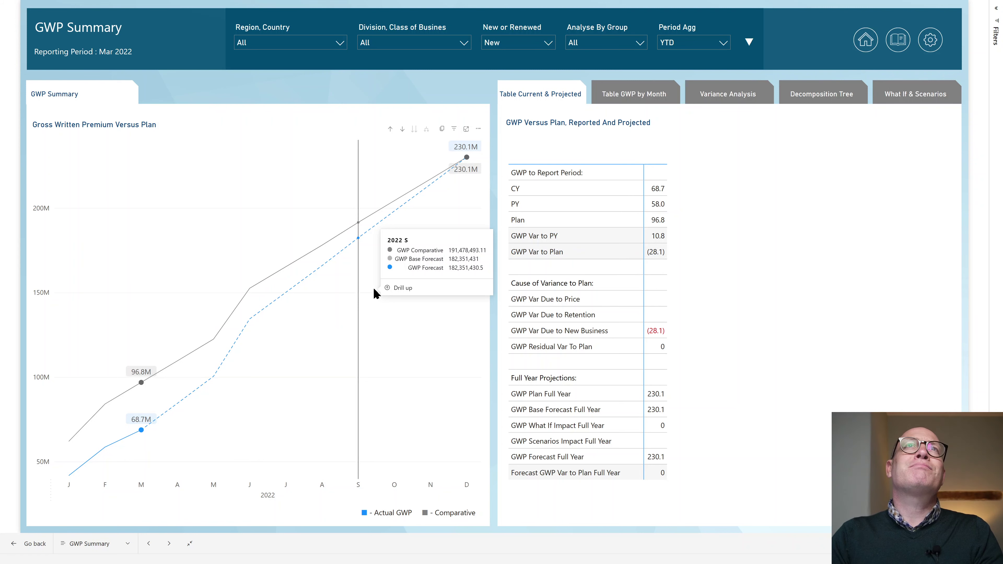
Switch the New or Renewed filter to Renewed business and review its full-year projections
left_click(546, 44)
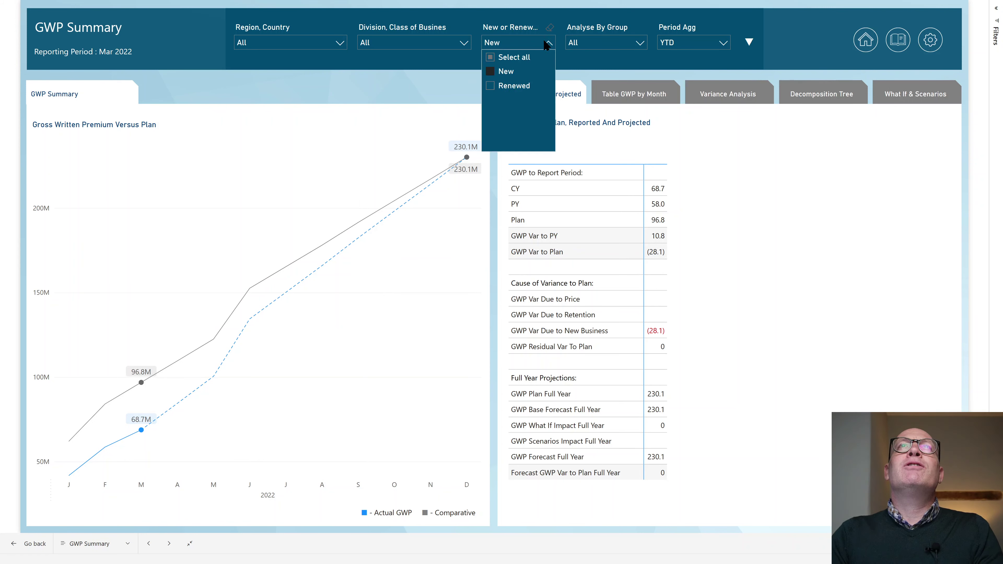
key("Down")
key("Return")
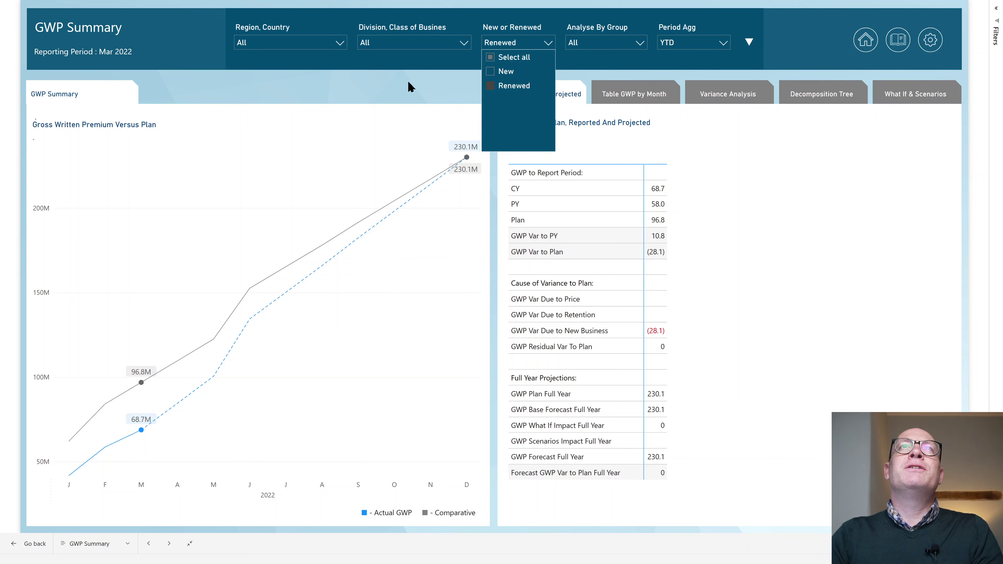
left_click(407, 79)
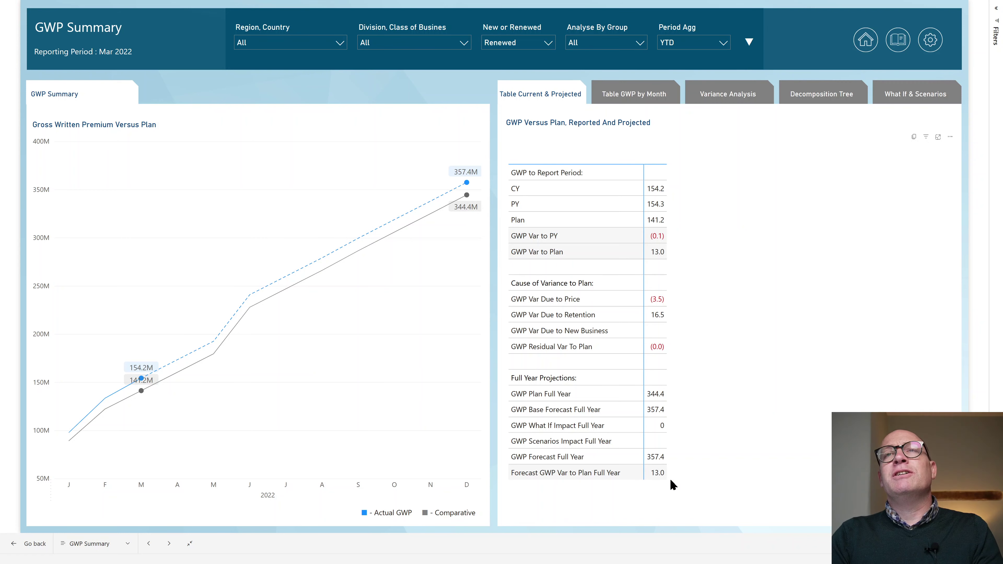
Include New business alongside Renewed so the New or Renewed filter covers all business
left_click(534, 42)
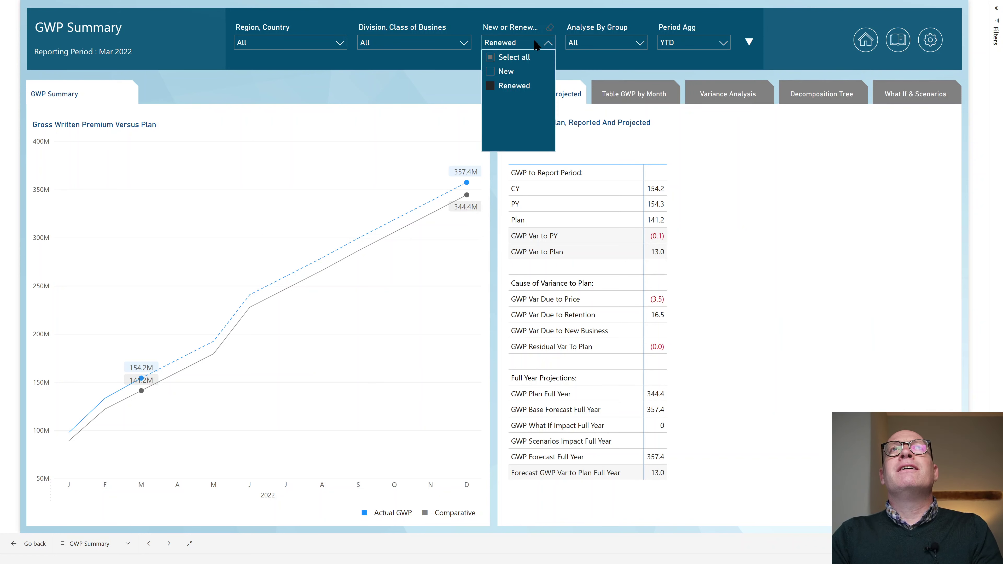
left_click(490, 72)
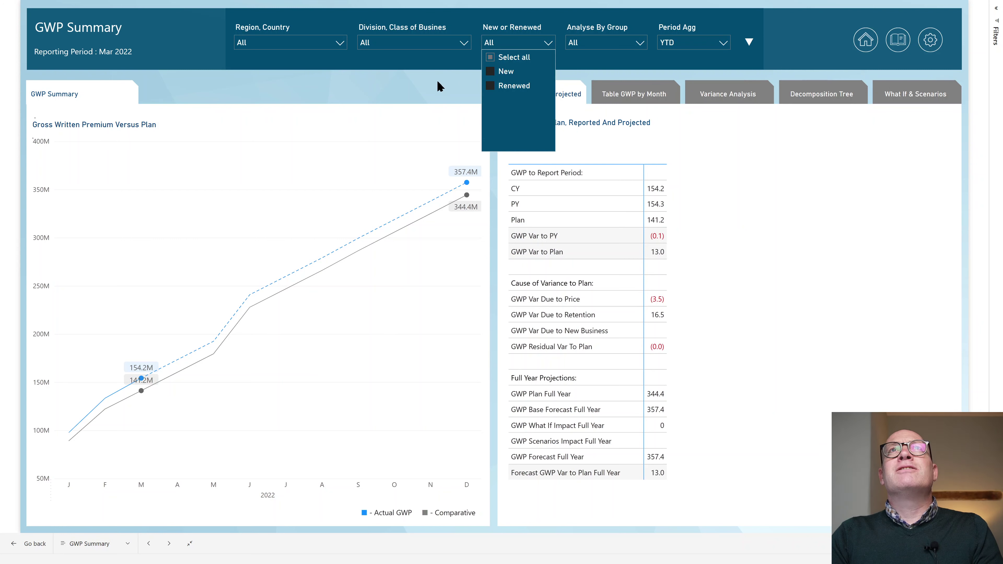
left_click(437, 80)
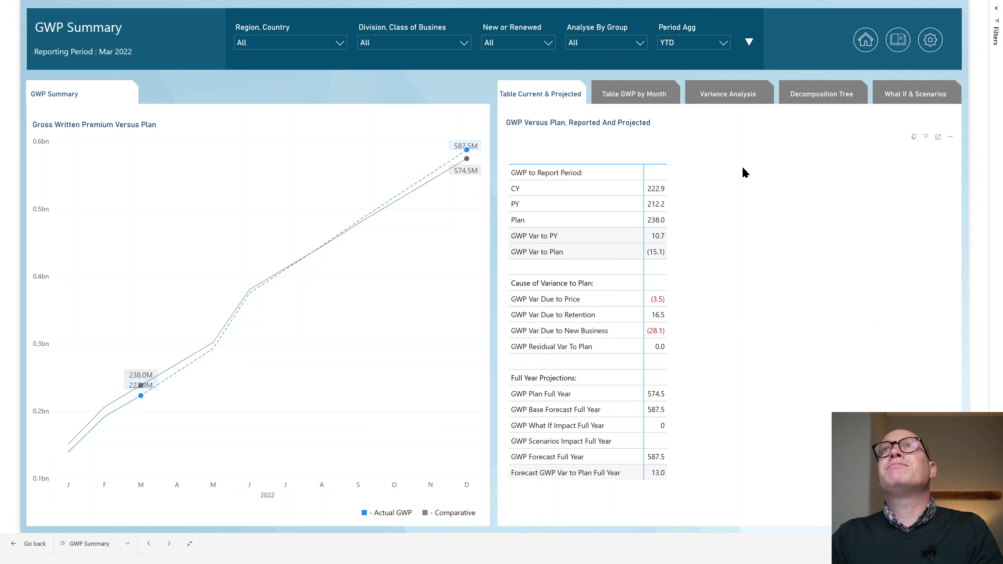
Set the Forecast Scenario to Q1 Reforecast and examine the projected premium against plan
left_click(749, 44)
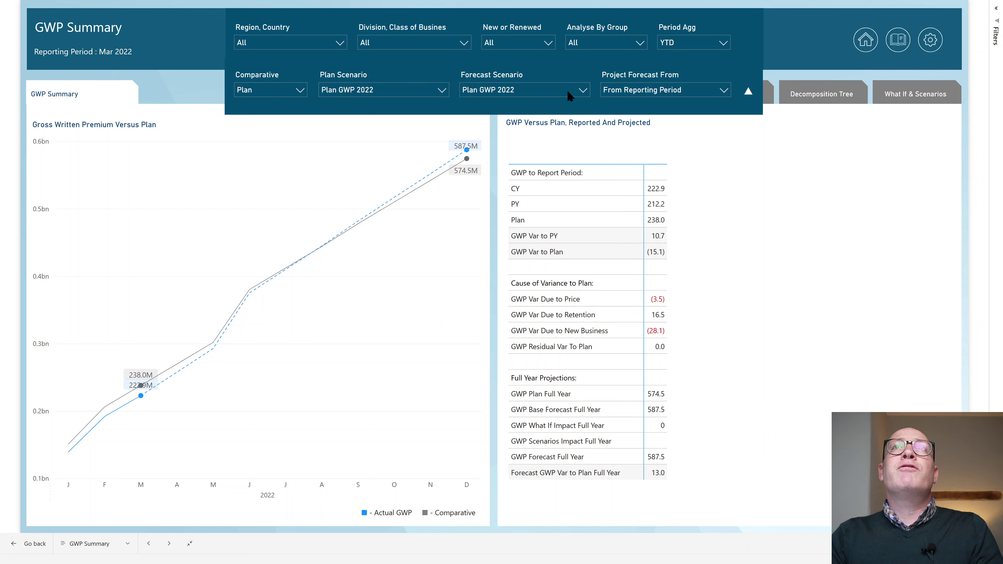
left_click(576, 89)
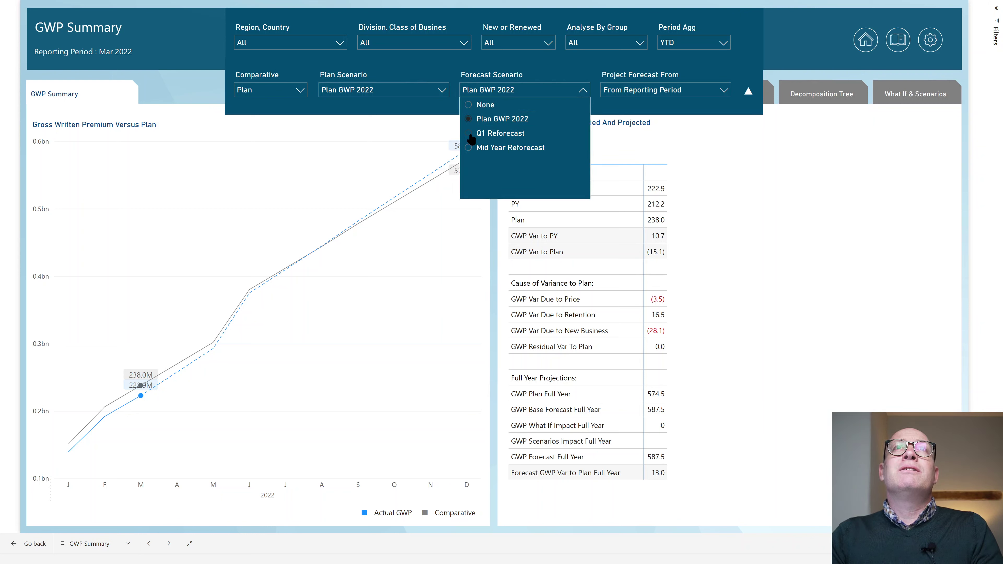
left_click(470, 134)
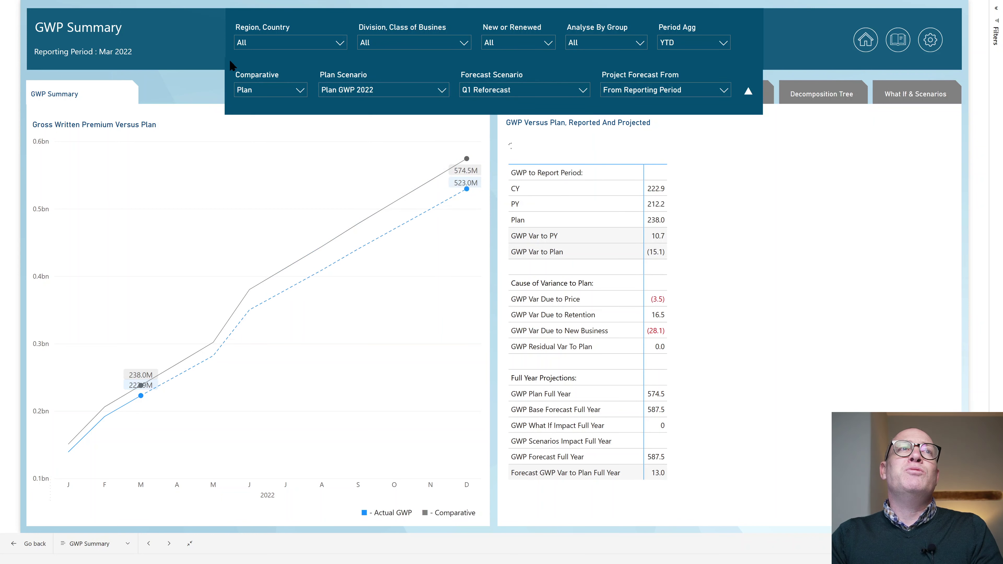
left_click(748, 92)
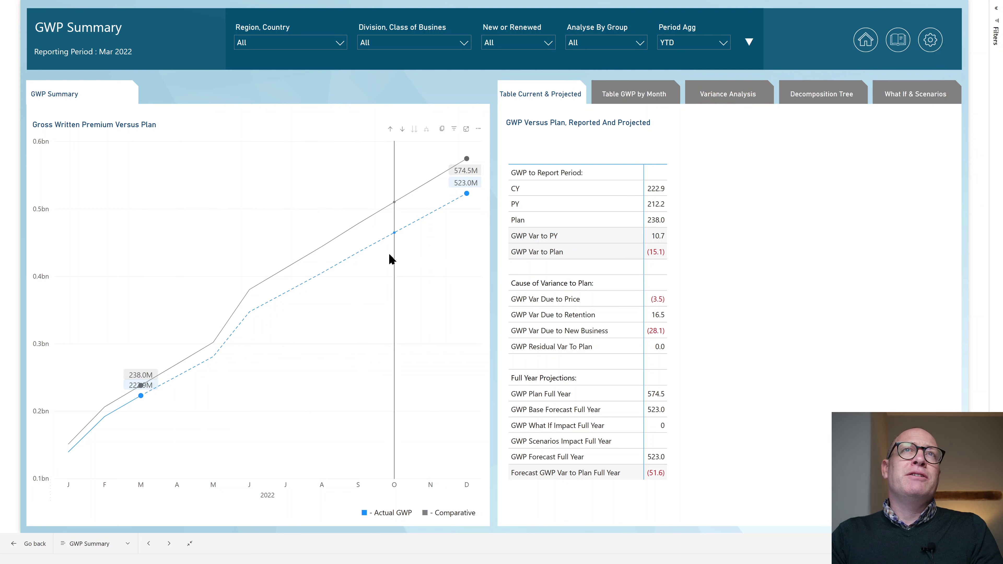
mouse_move(391, 258)
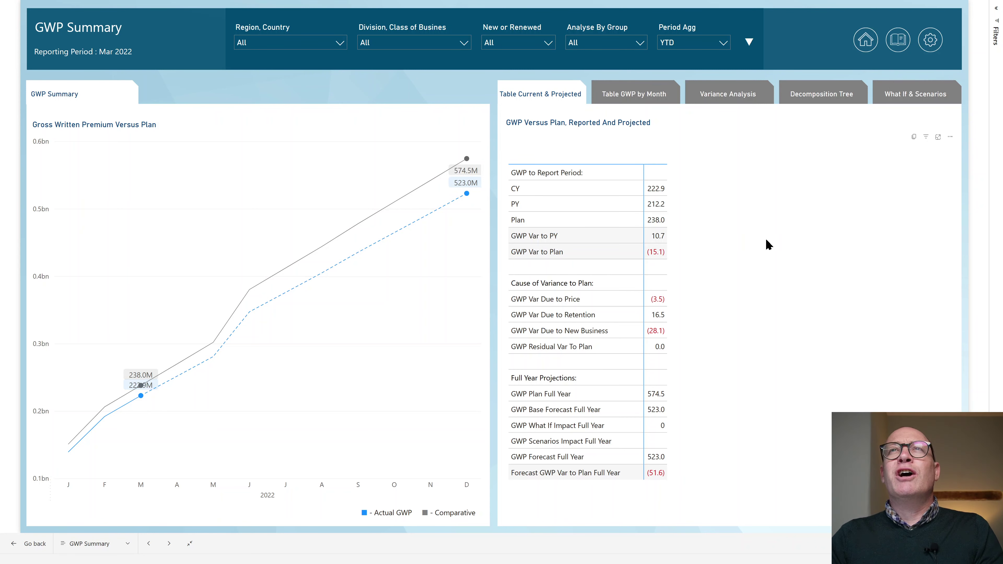
Show the what-if parameters, set the Retention Ratio % Adjustment to 5, and examine the adjusted forecast line
left_click(910, 103)
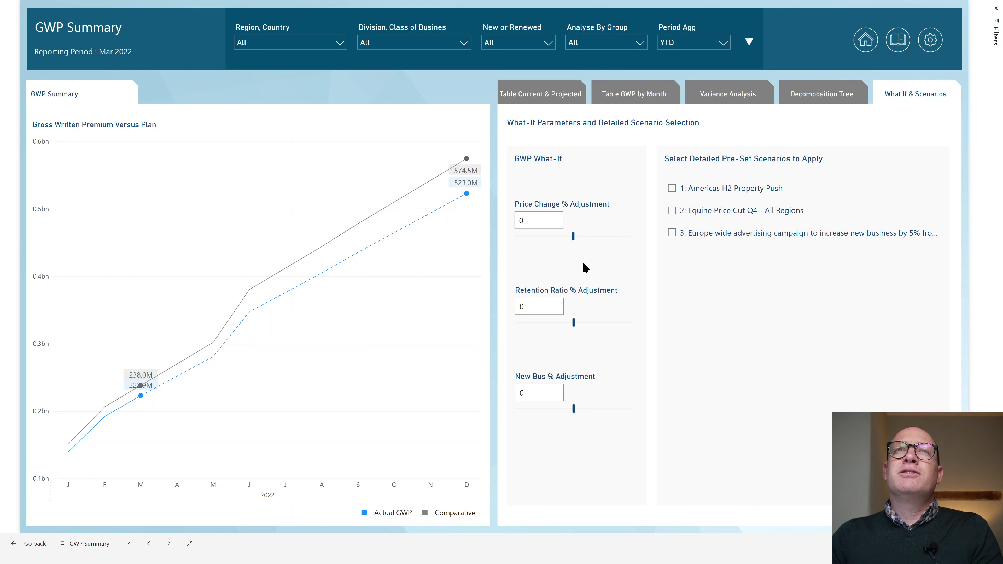
double_click(540, 305)
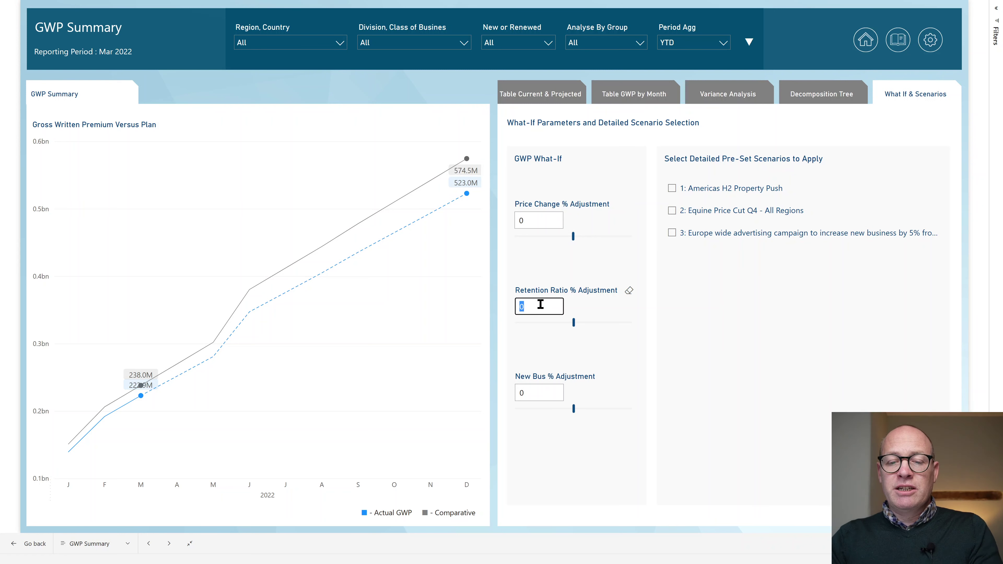
type("5")
key("Return")
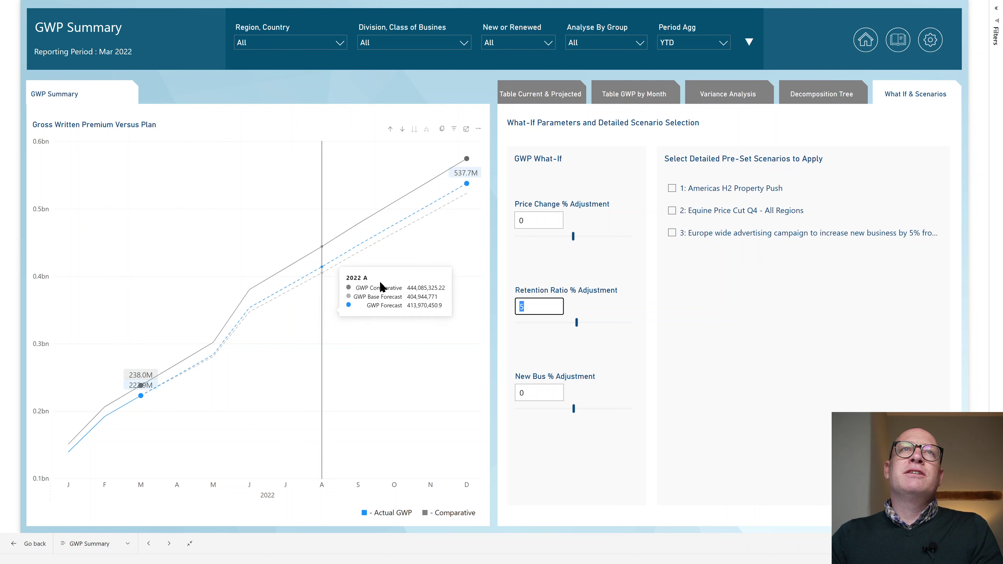
left_click(424, 248)
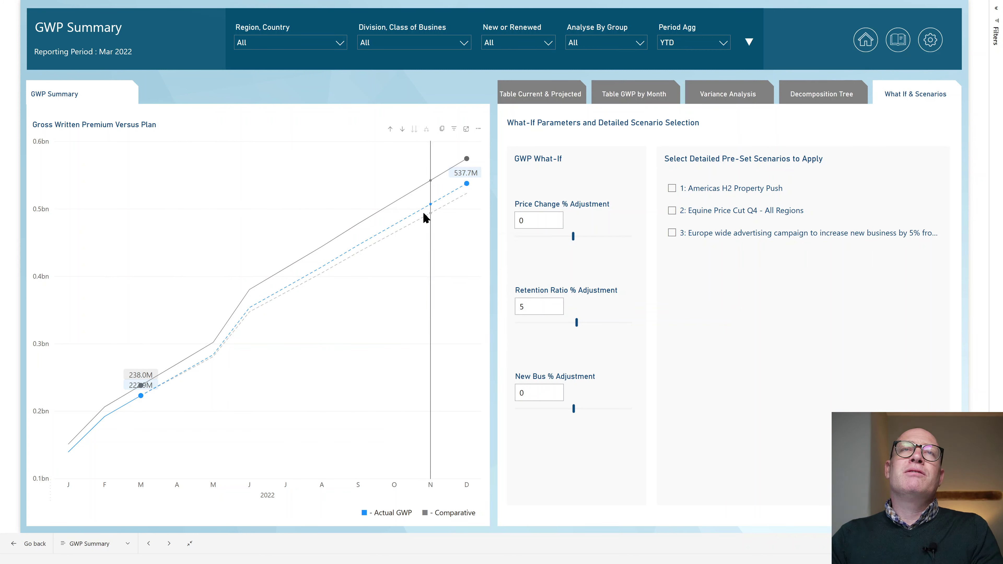
mouse_move(423, 212)
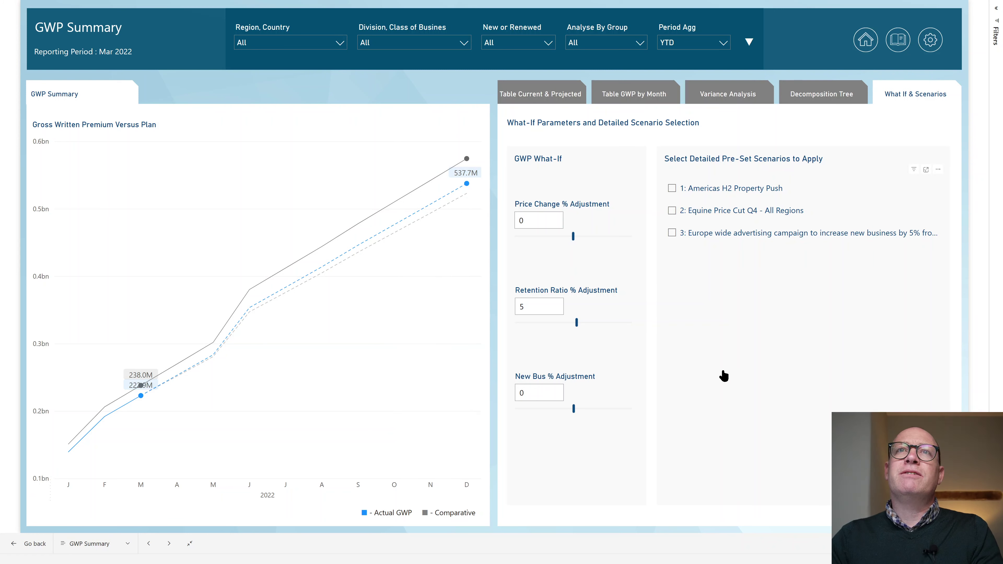
Set the New Bus % Adjustment to 5 in the GWP what-if parameters
left_click(549, 393)
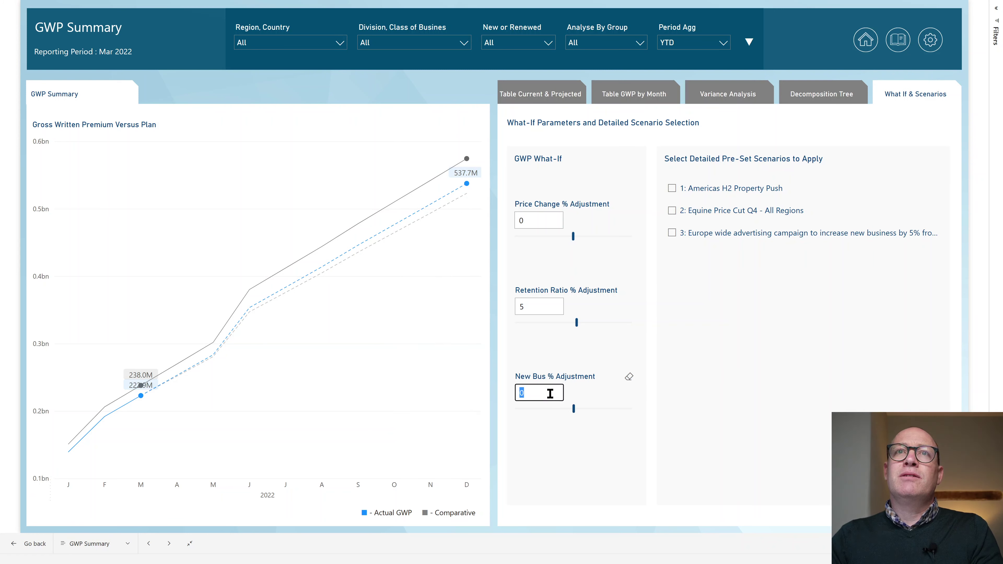
type("5")
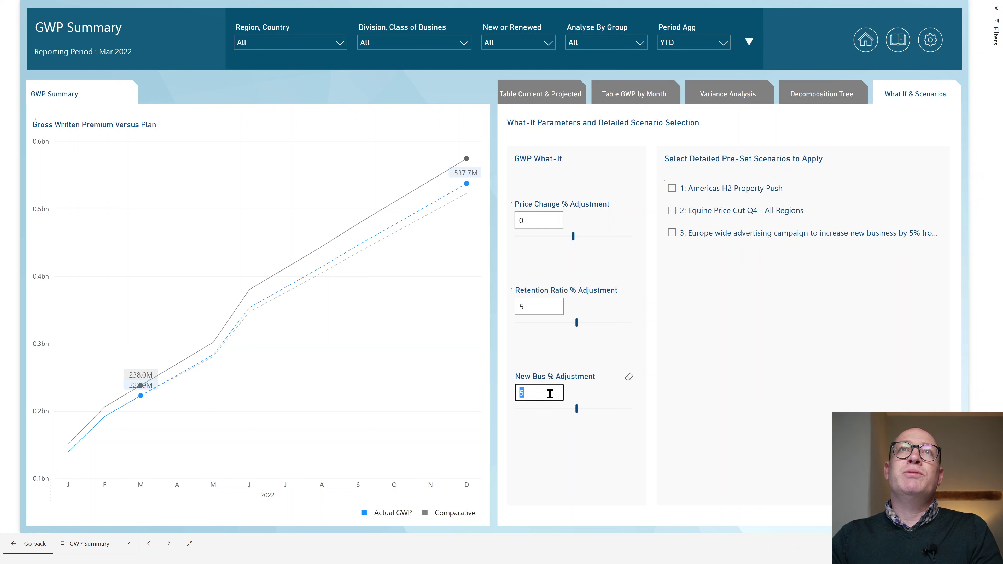
key("Return")
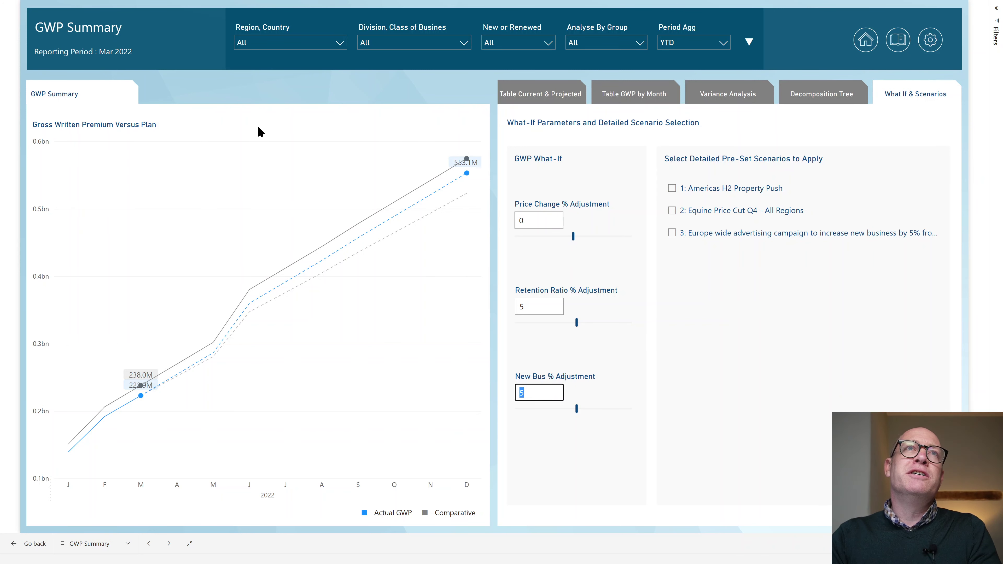
Filter the region to Europe to examine its adjusted forecast against plan, and restore the filter to all regions
left_click(324, 42)
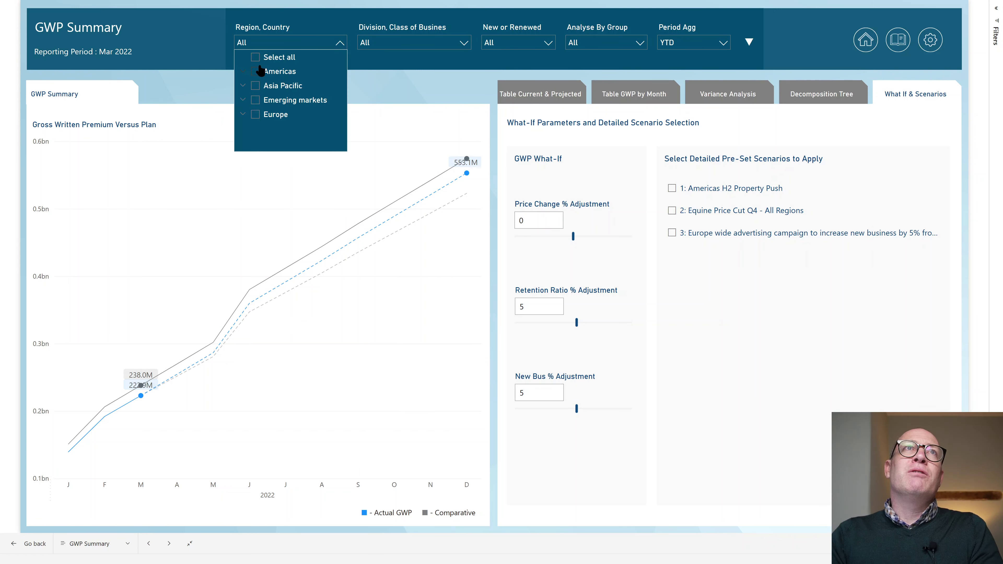
left_click(255, 114)
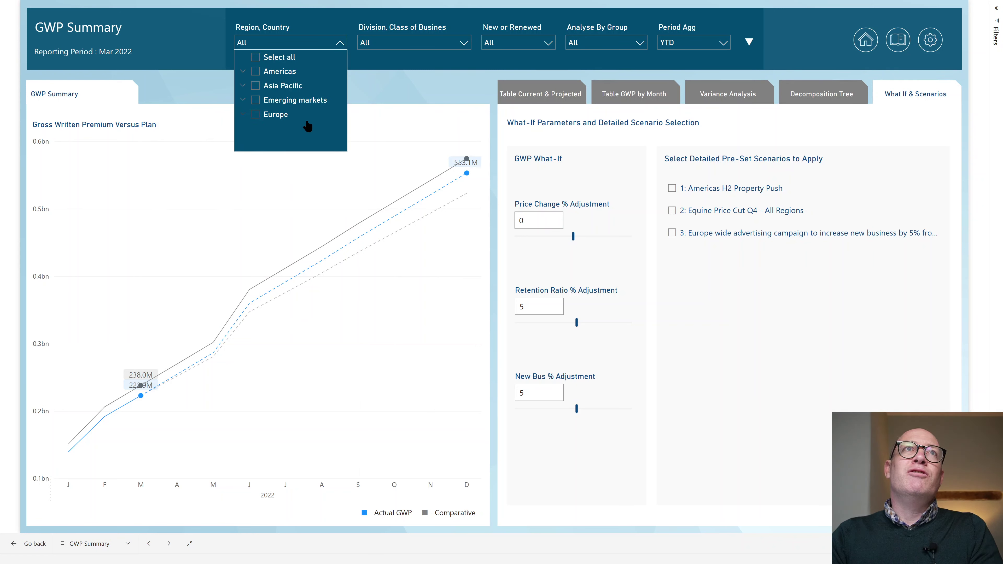
left_click(379, 91)
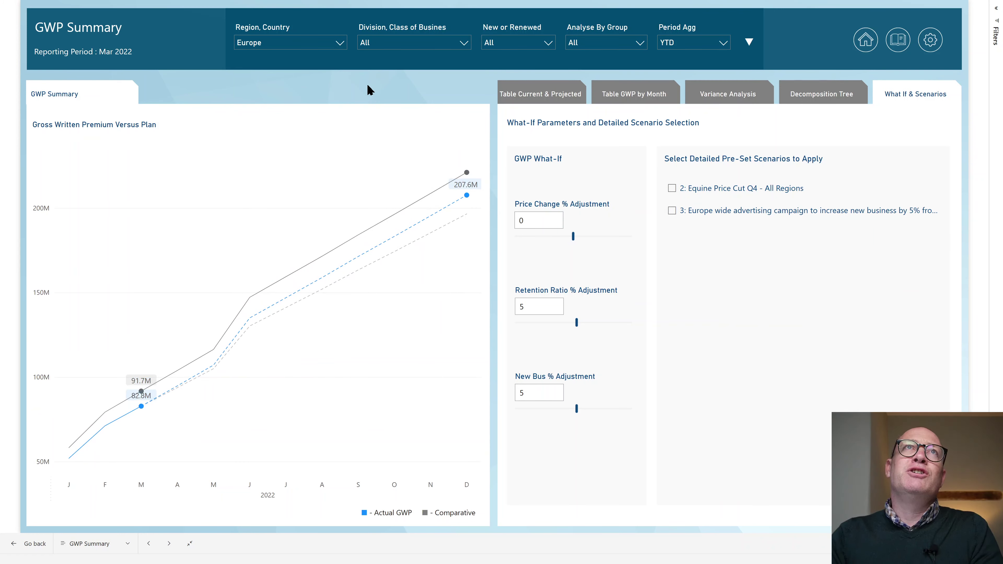
left_click(341, 41)
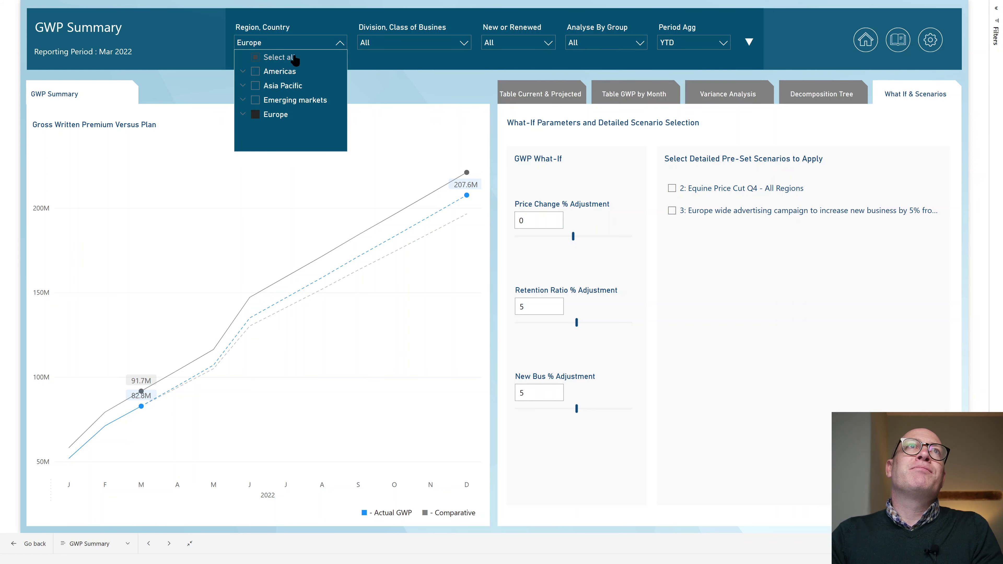
left_click(256, 57)
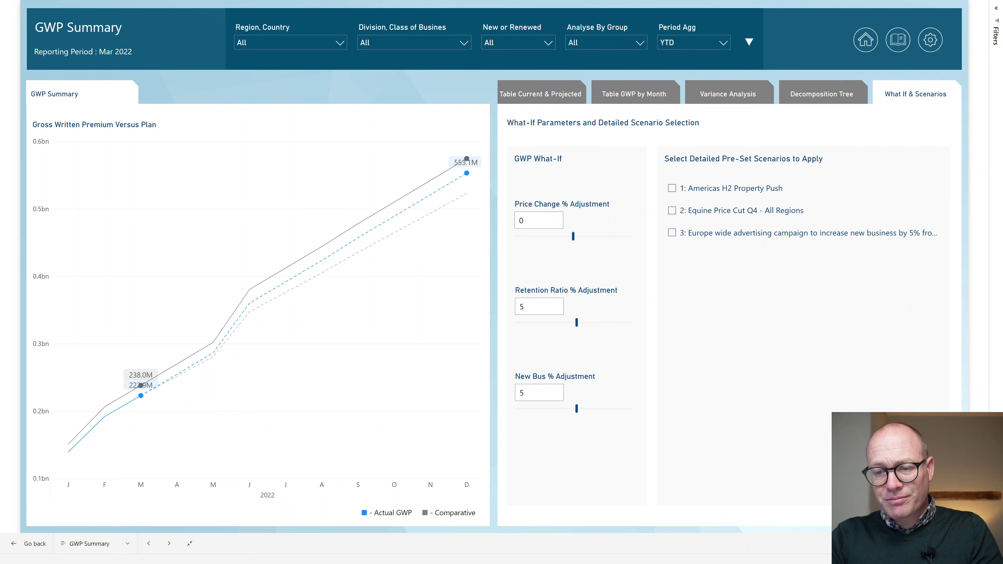
Switch to the Planning and Scenario Data v5 workbook in Excel and examine the plan drivers and the scenario definitions with their impact percentages
key("alt+Tab")
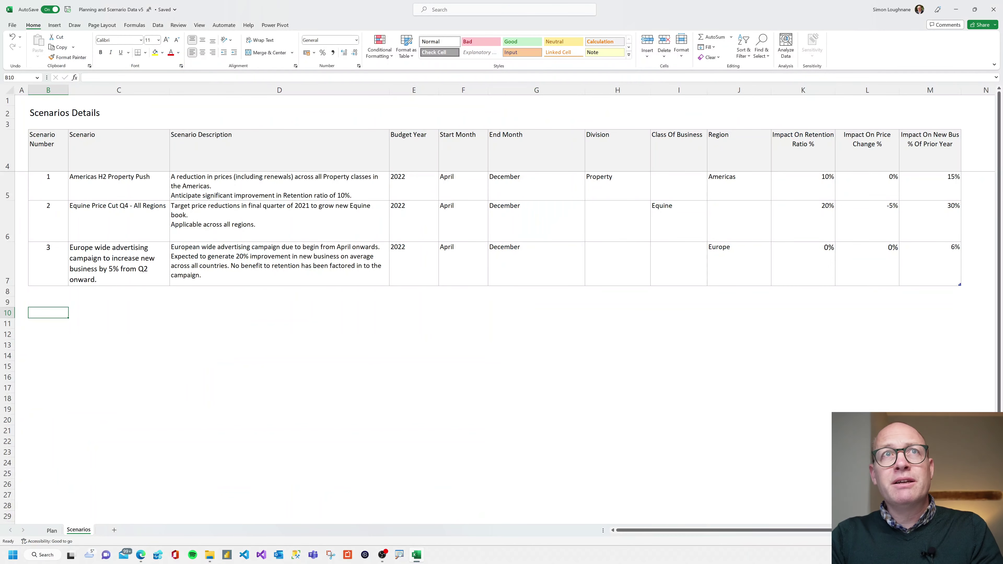
left_click(50, 531)
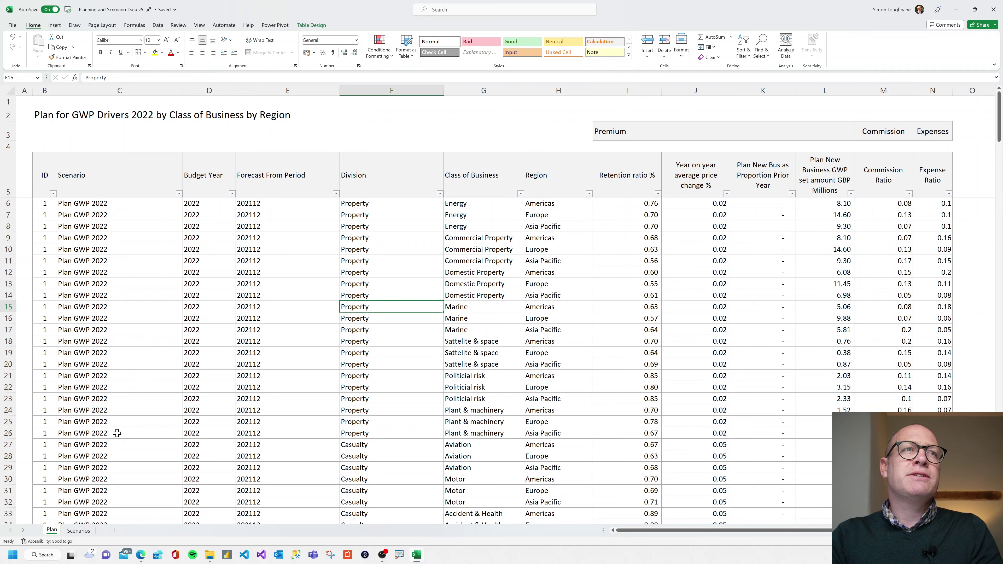
left_click(72, 532)
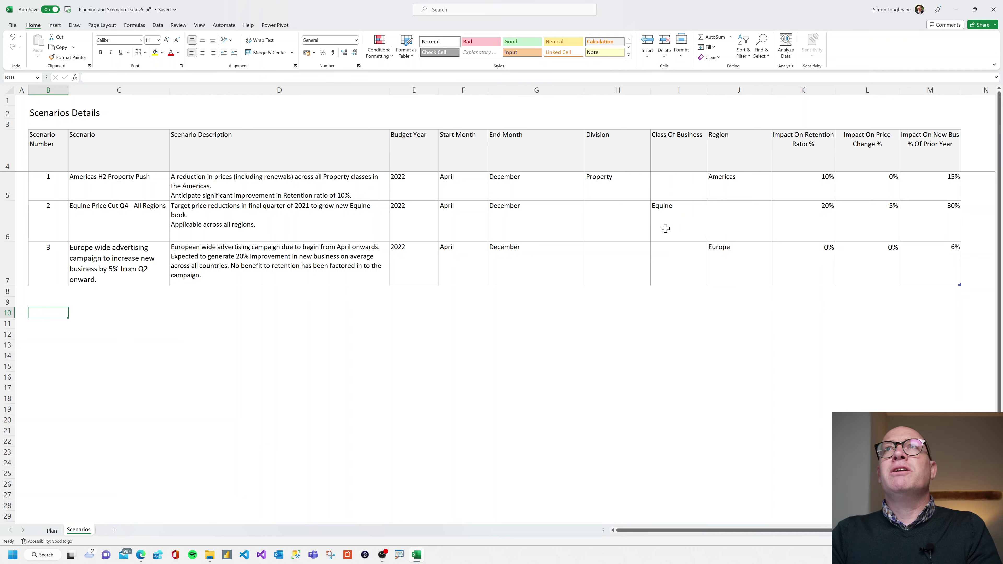
left_click(676, 223)
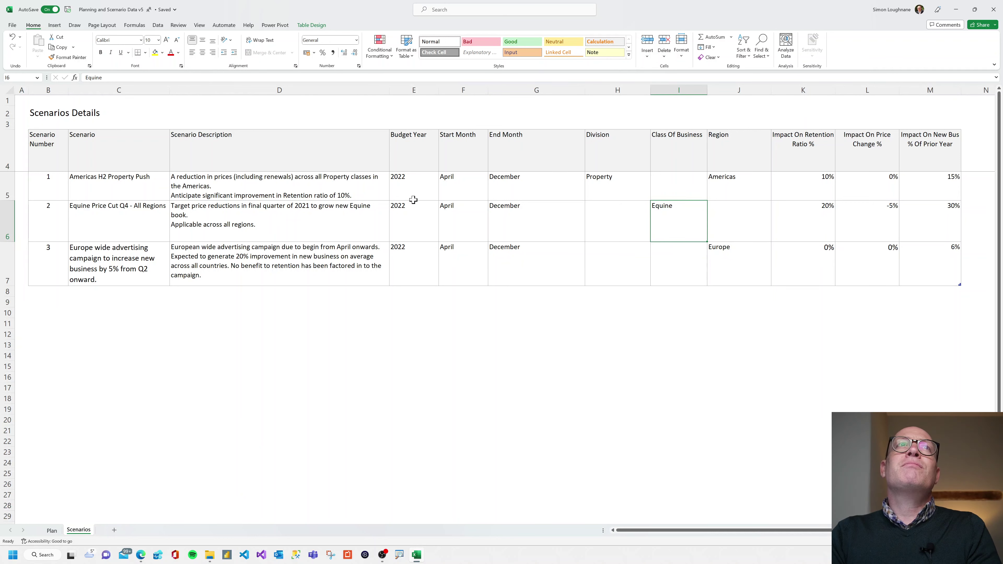
left_click(618, 186)
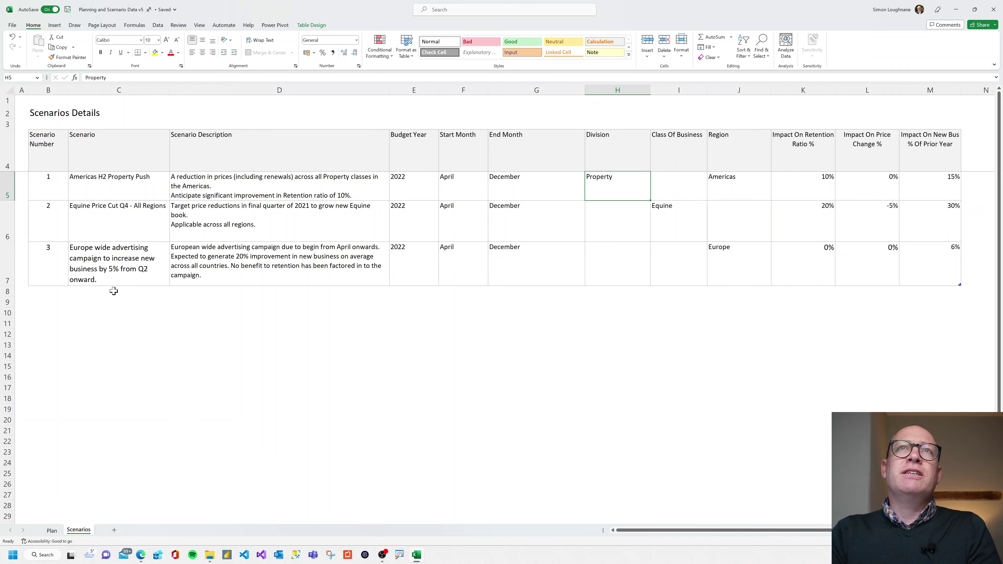
left_click(738, 268)
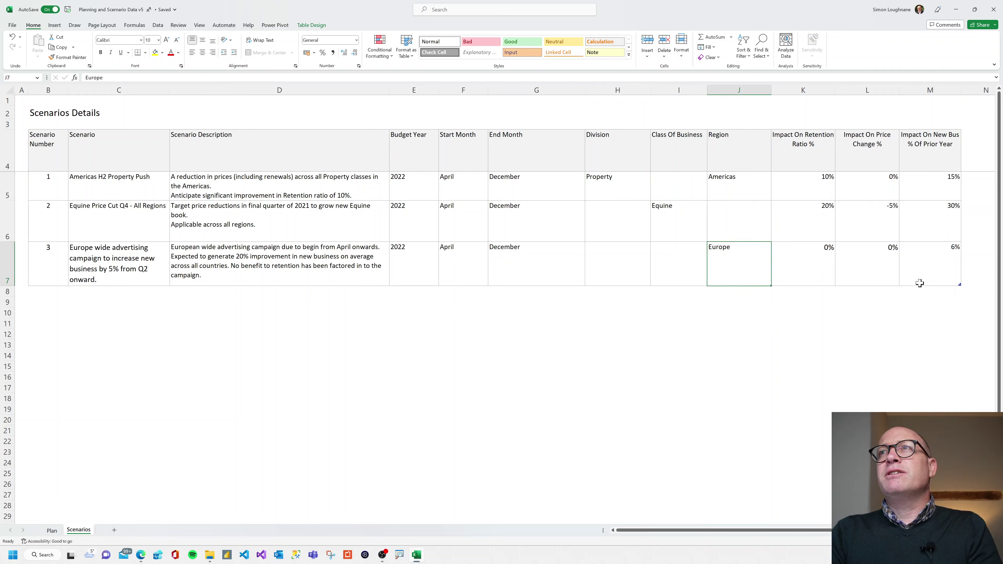
left_click(920, 275)
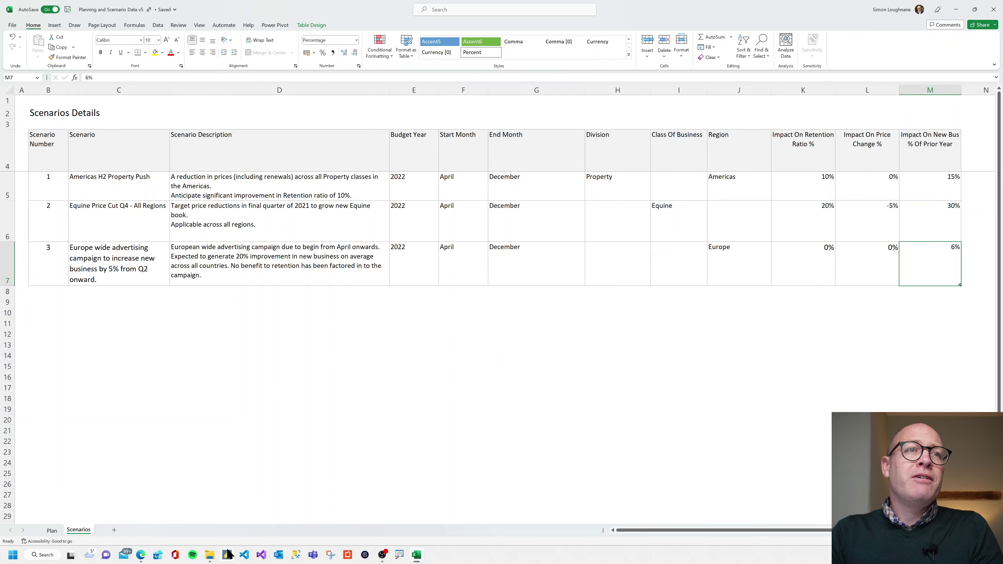
Switch back to the Power BI dashboard, apply pre-set scenario 3 for the Europe wide advertising campaign, and examine the premium by month
left_click(143, 555)
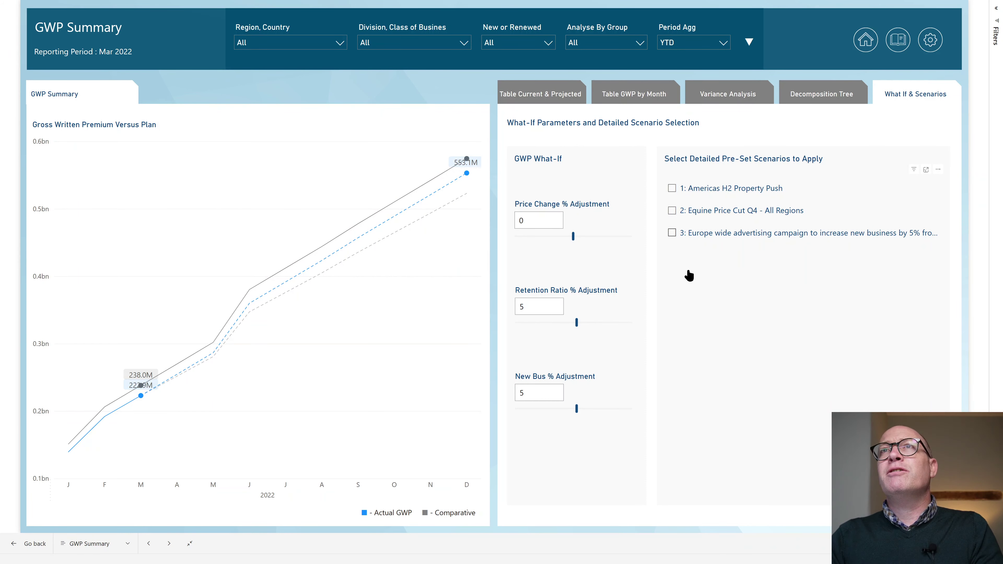
left_click(672, 233)
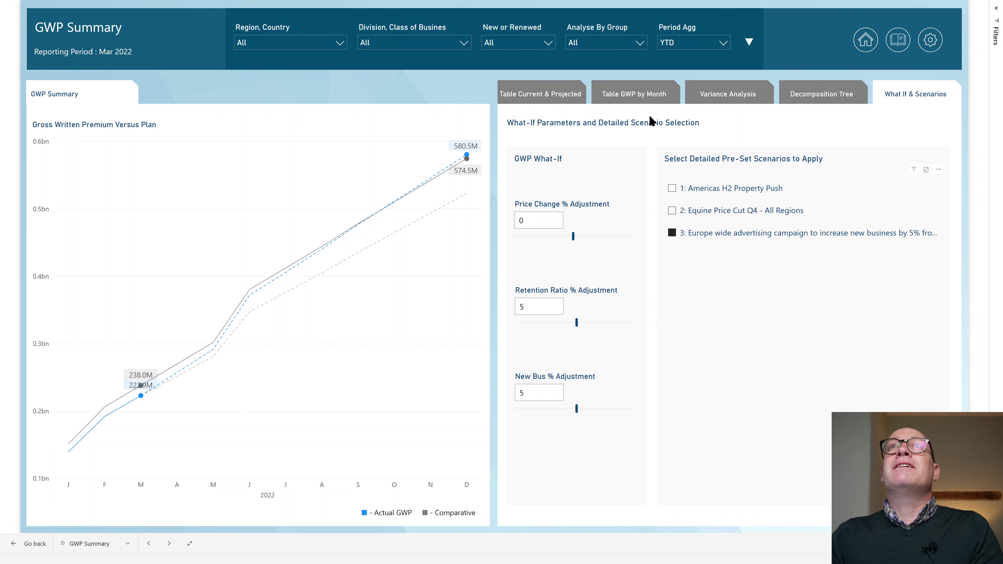
left_click(629, 101)
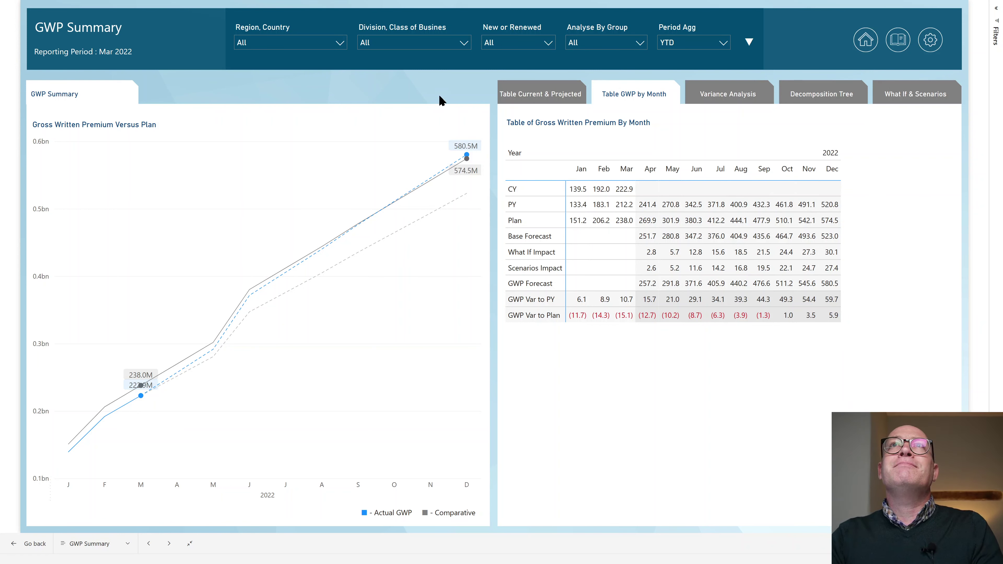
Reset the Retention Ratio and New Bus % Adjustments to 0 and deselect the Europe wide advertising campaign scenario
left_click(909, 97)
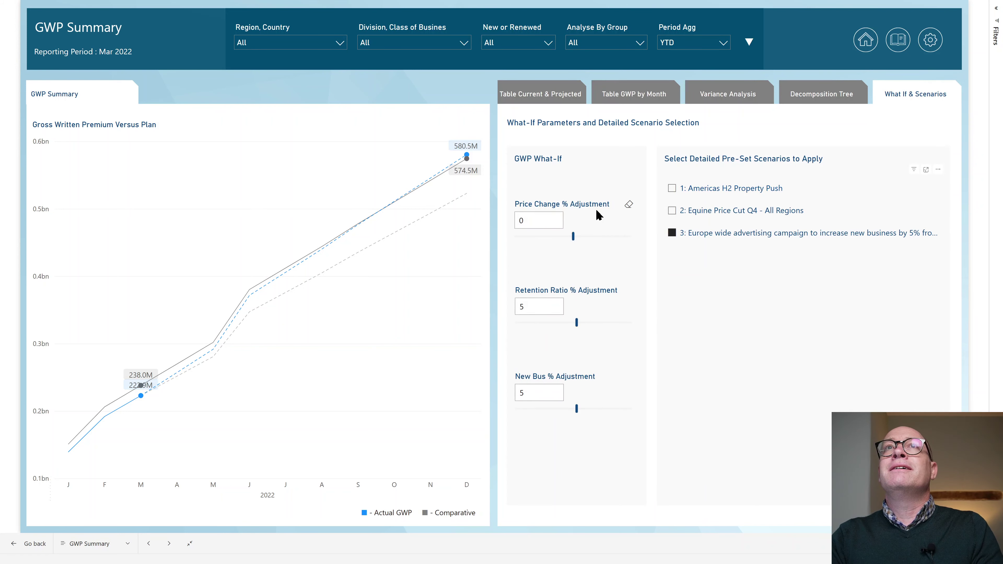
left_click(543, 306)
double_click(543, 306)
type("0")
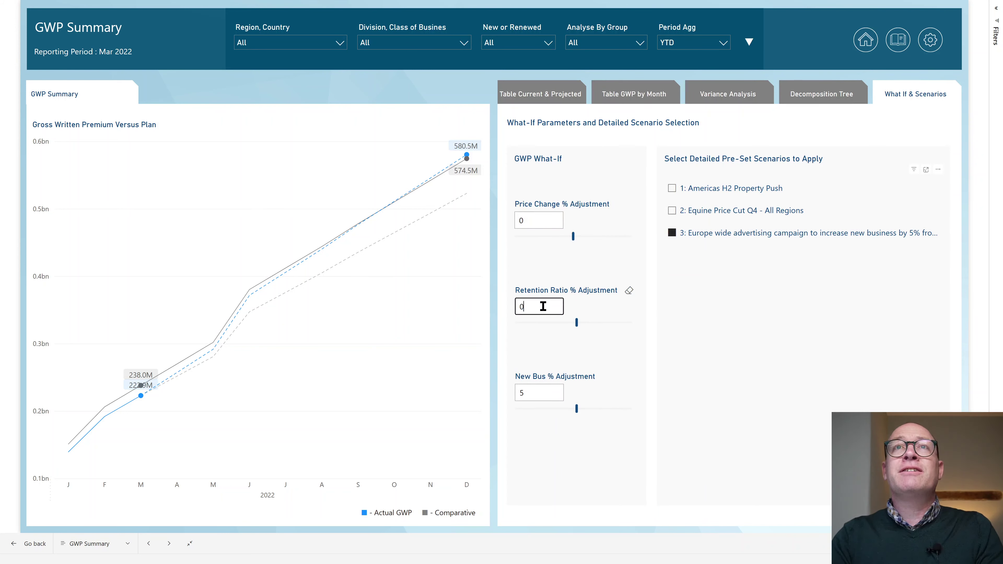
left_click(541, 392)
double_click(541, 393)
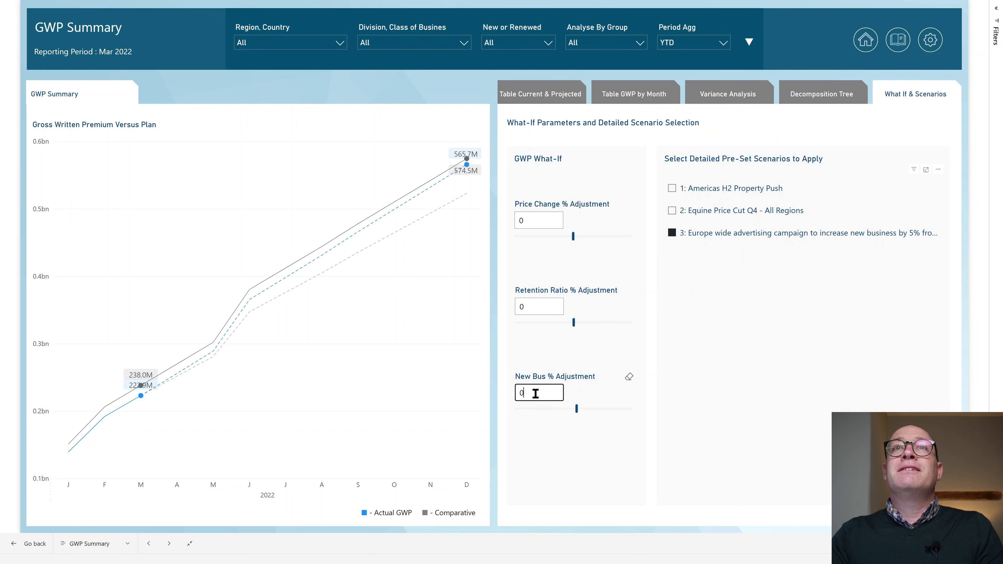
type("0")
left_click(672, 232)
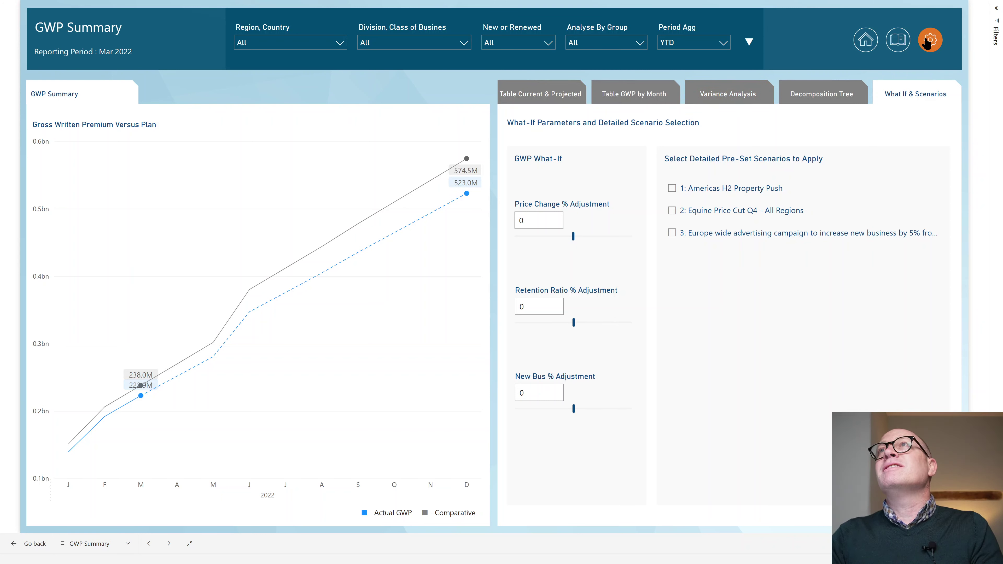
Set the Reporting Month to June in the report settings and close them
left_click(930, 47)
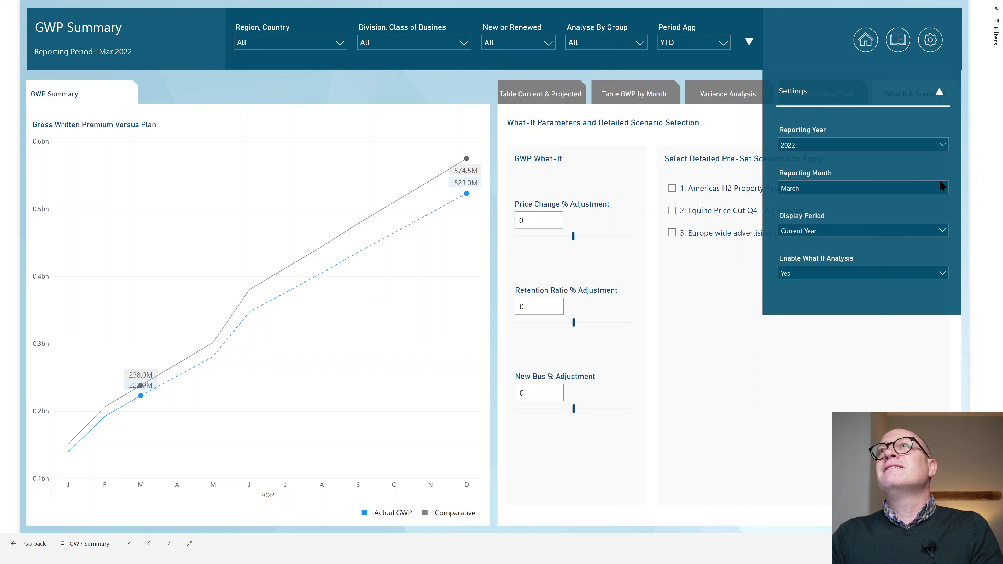
left_click(941, 185)
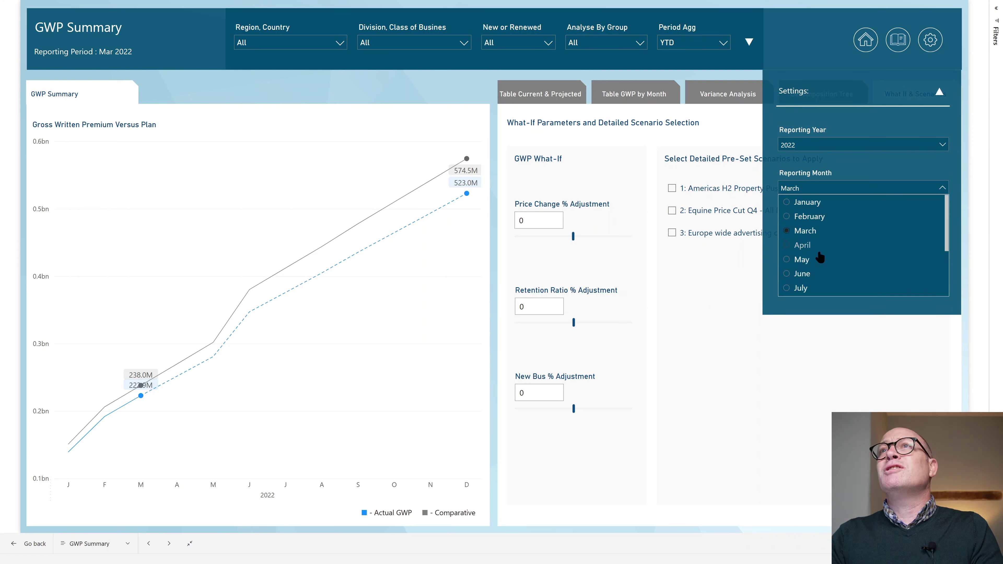
left_click(791, 273)
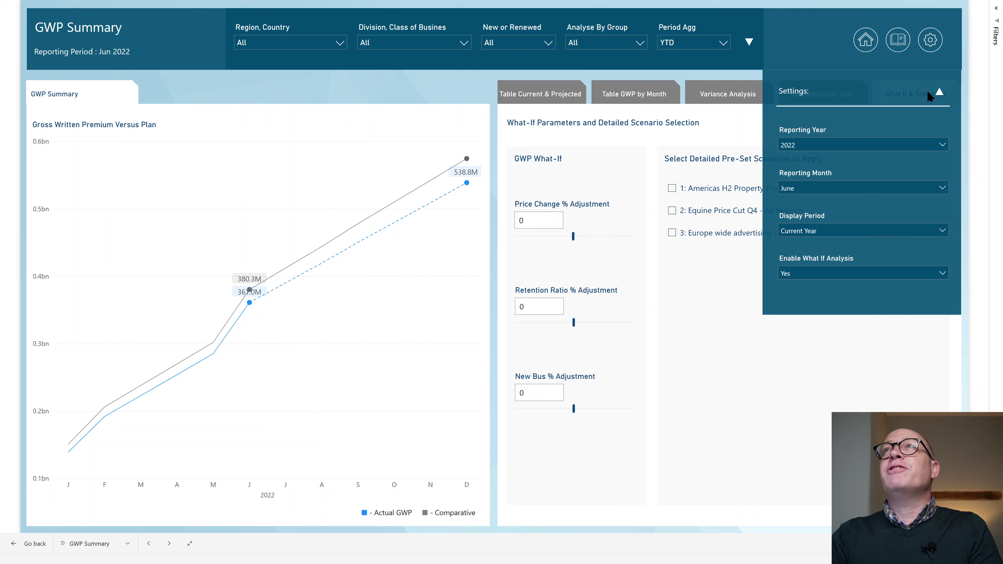
left_click(939, 94)
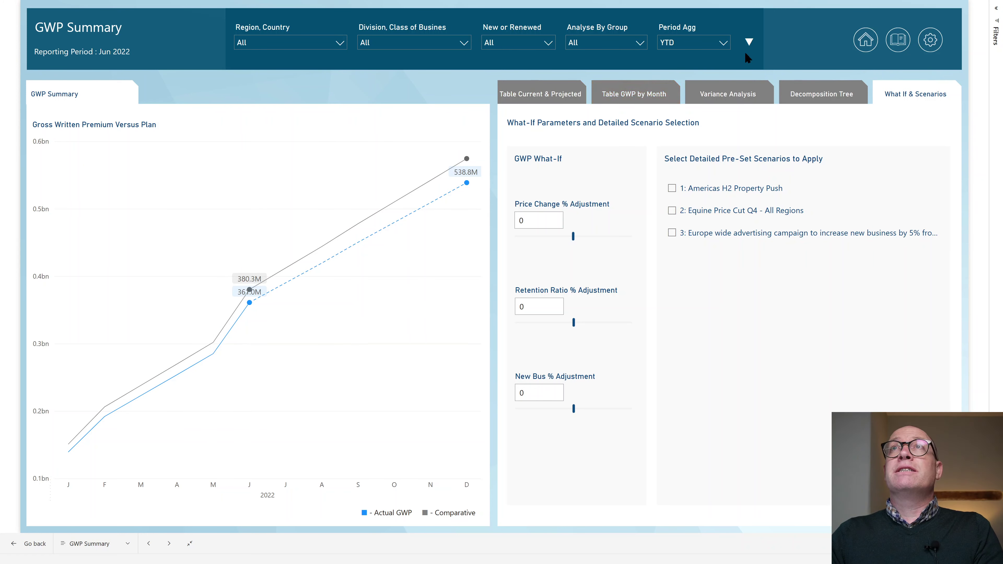
Set Project Forecast From to From Forecast Period and examine actual premium against the forecast line on the chart
left_click(746, 41)
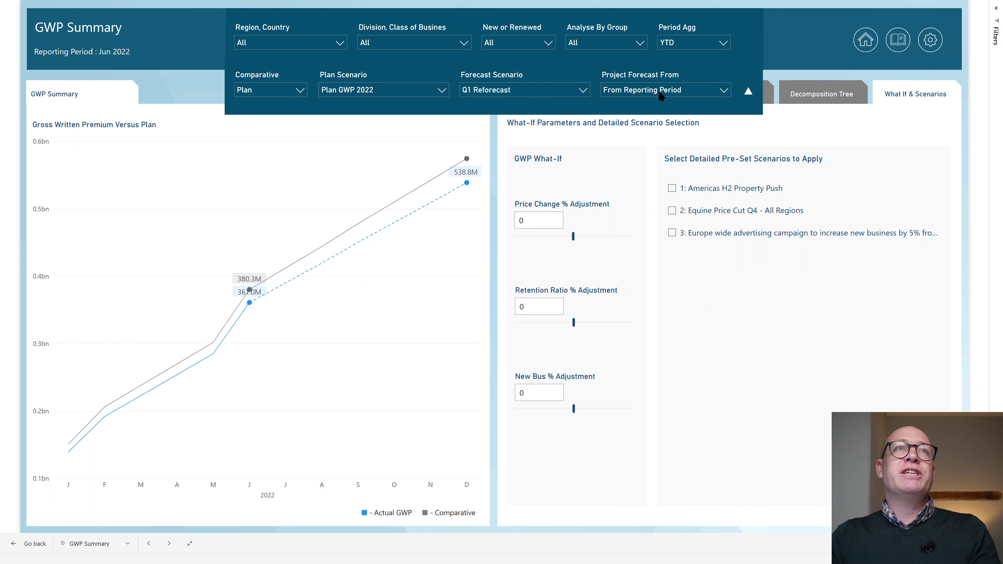
left_click(723, 90)
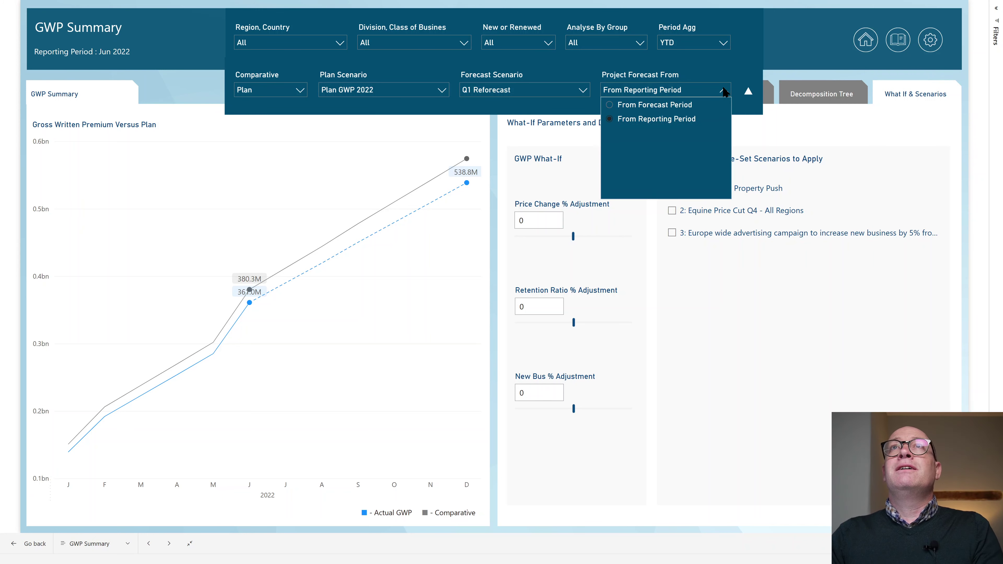
left_click(611, 105)
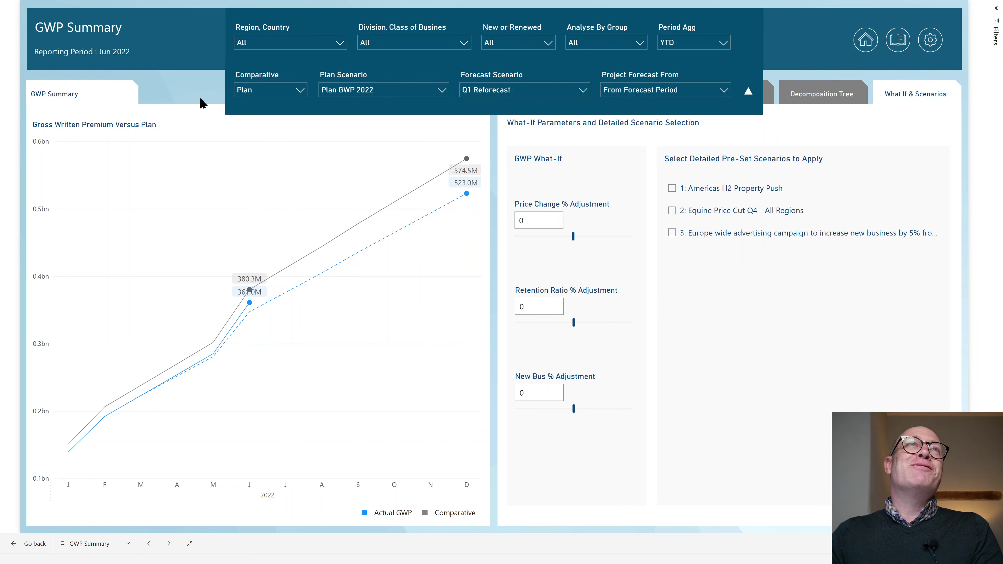
left_click(748, 91)
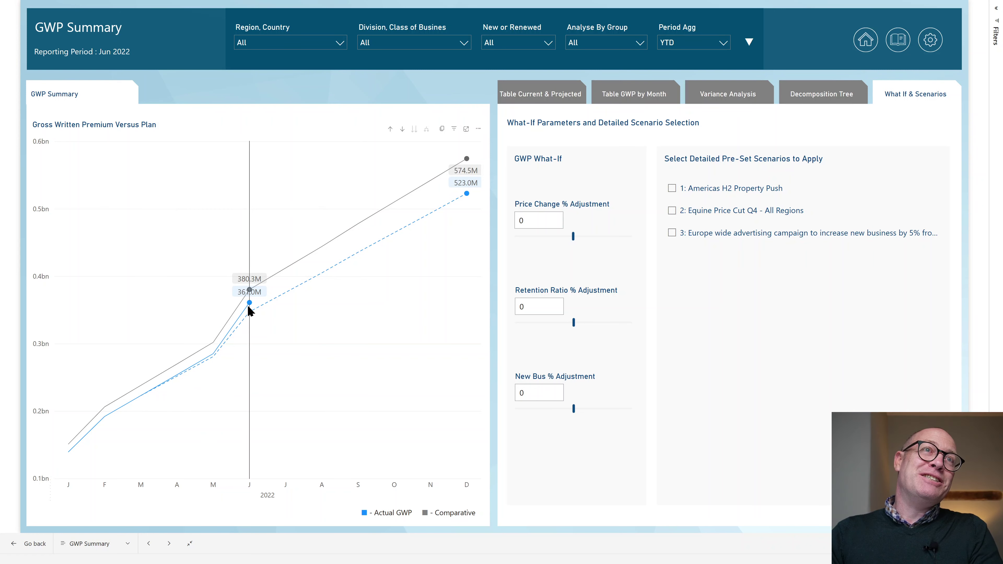
mouse_move(296, 239)
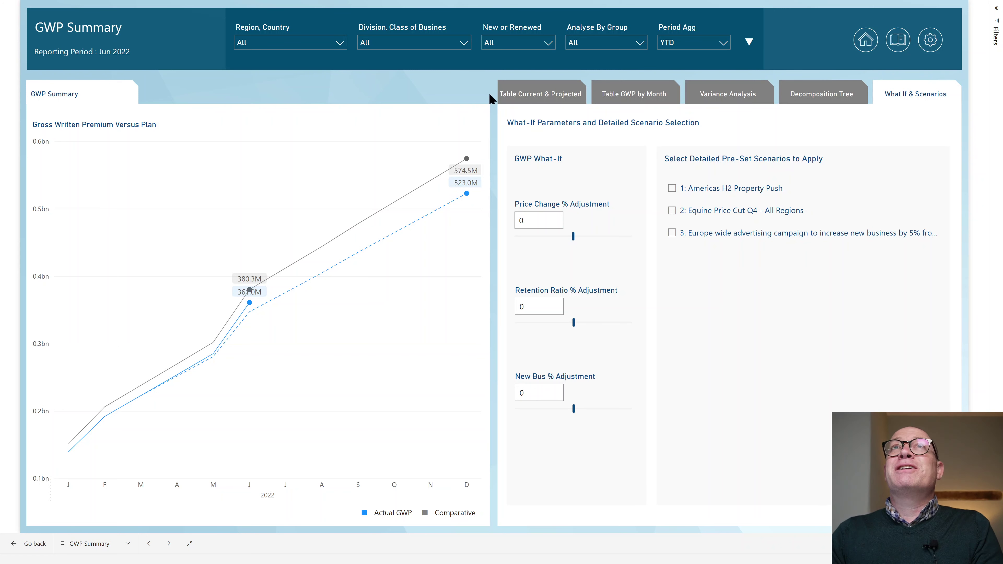
Set the Forecast Scenario to Mid Year Reforecast and collapse the additional filters
left_click(748, 42)
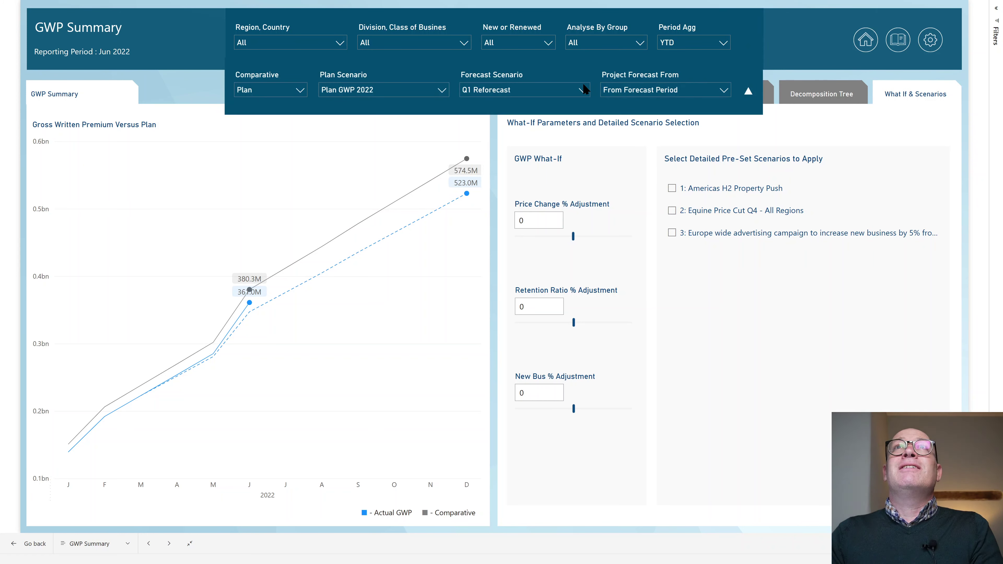
left_click(584, 89)
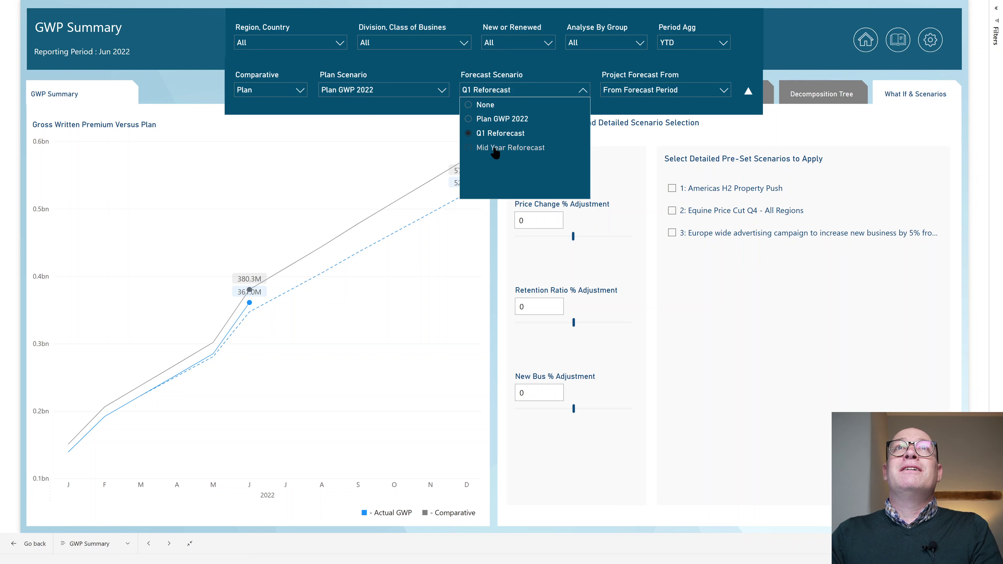
left_click(485, 147)
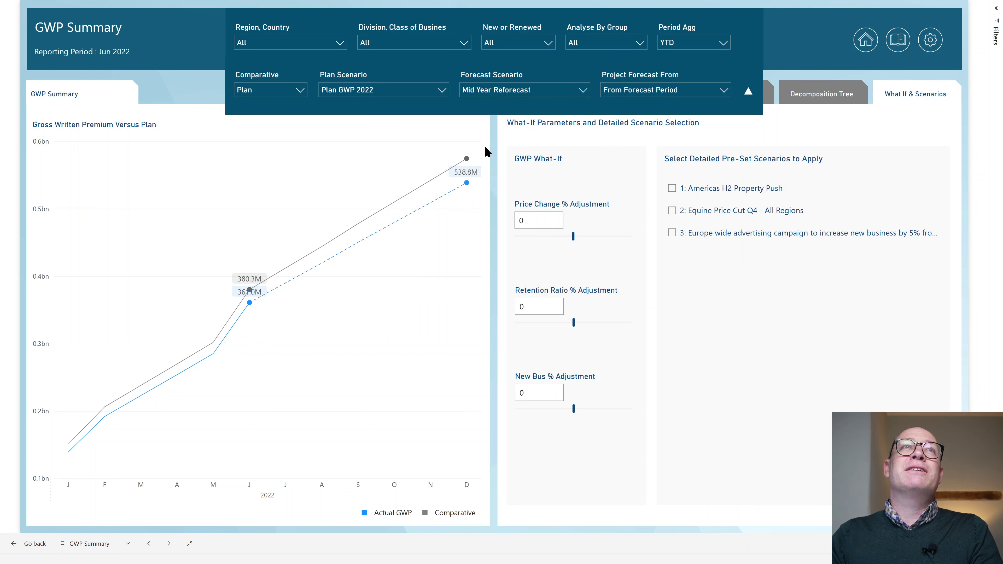
left_click(749, 91)
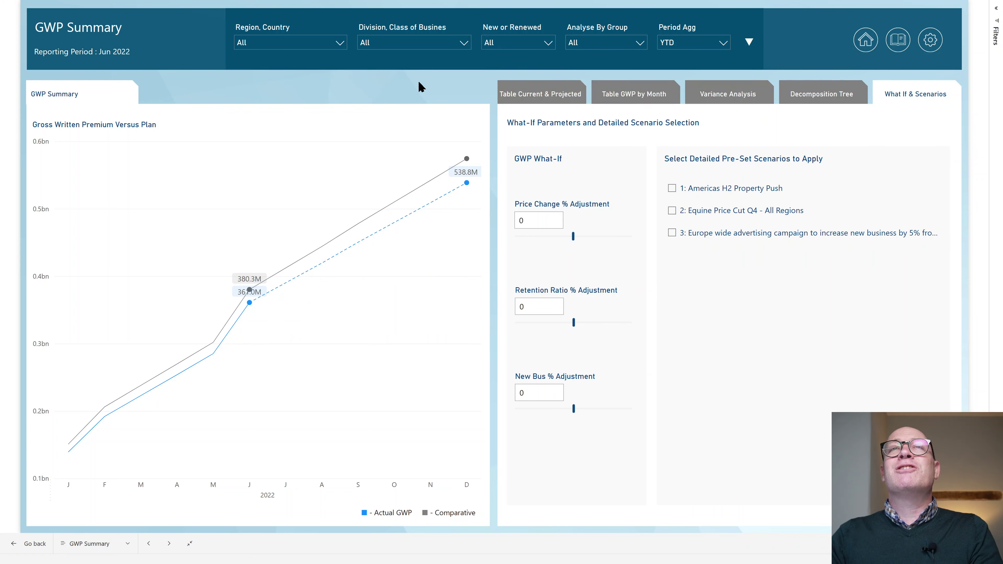